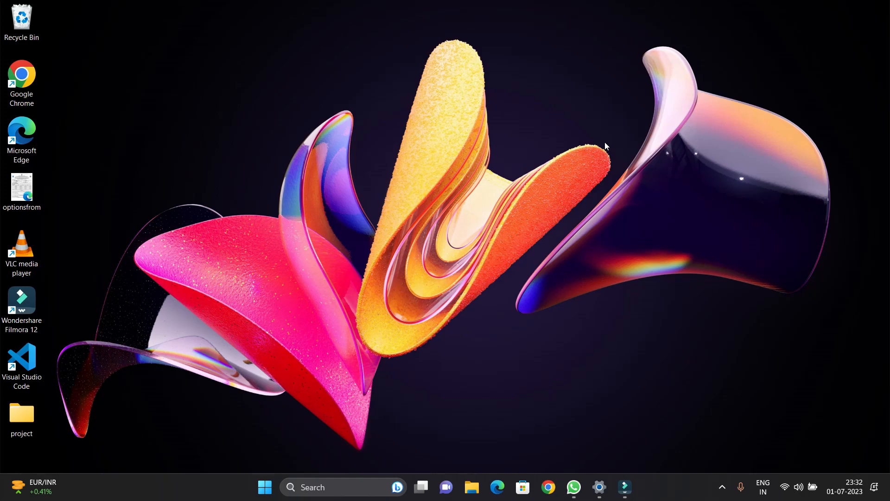
- Open Chrome and search Google for 'mysql'
click(548, 487)
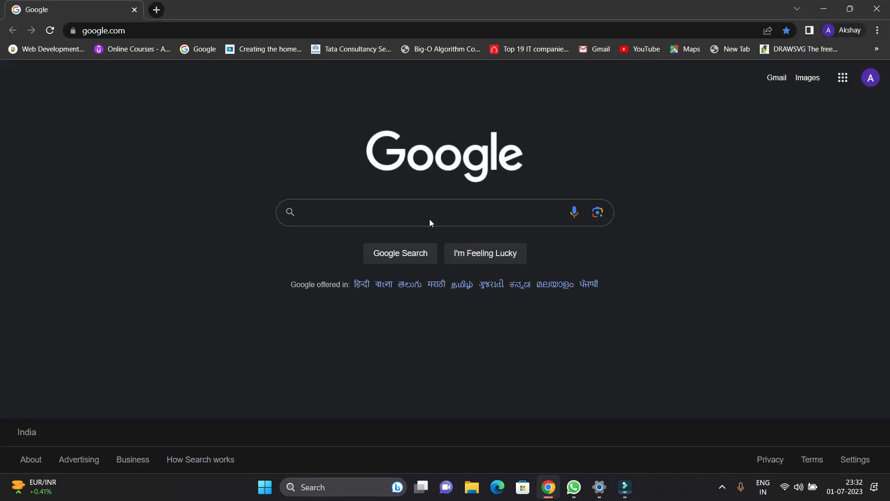
click(417, 209)
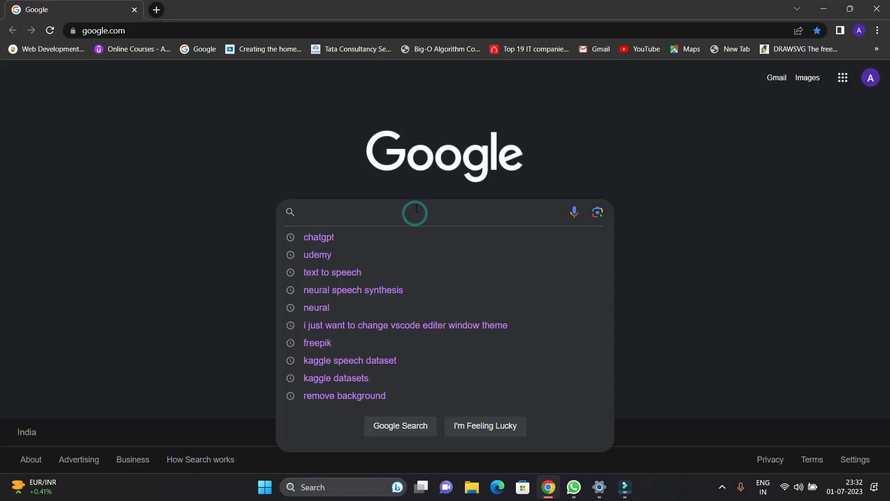
text(mysql)
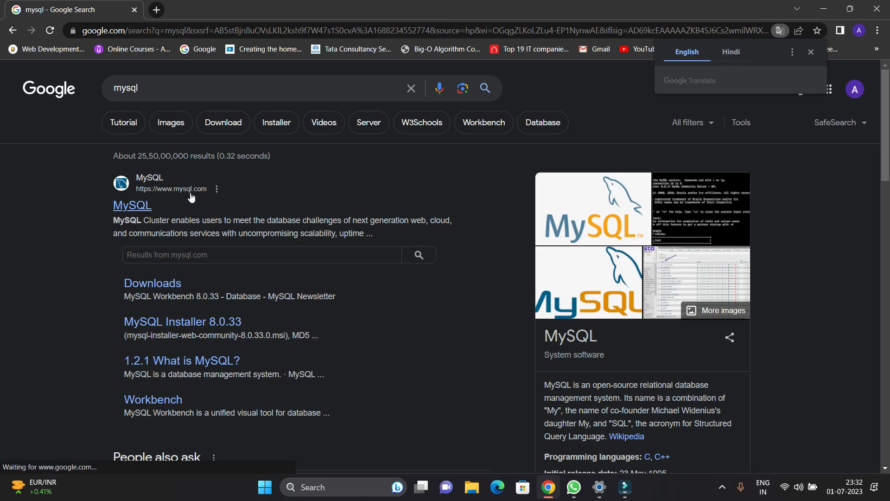
- Go from the MySQL result through DOWNLOADS to the MySQL Community (GPL) Downloads page
click(143, 207)
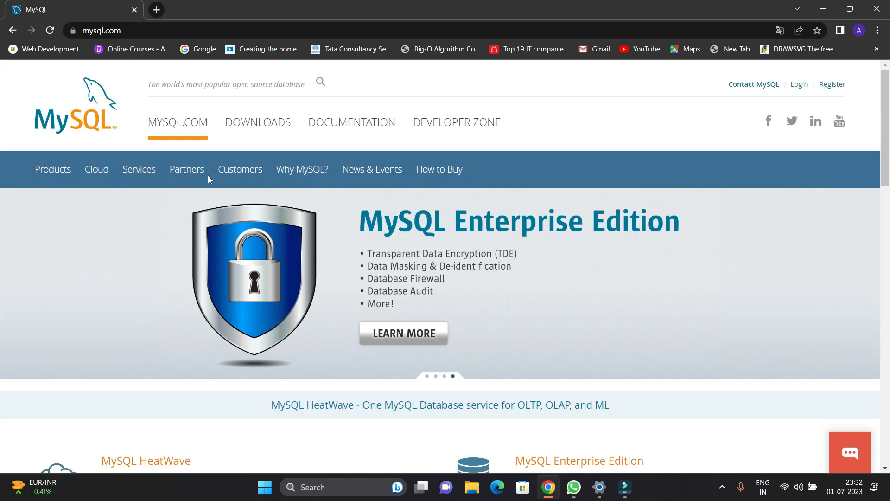
click(244, 129)
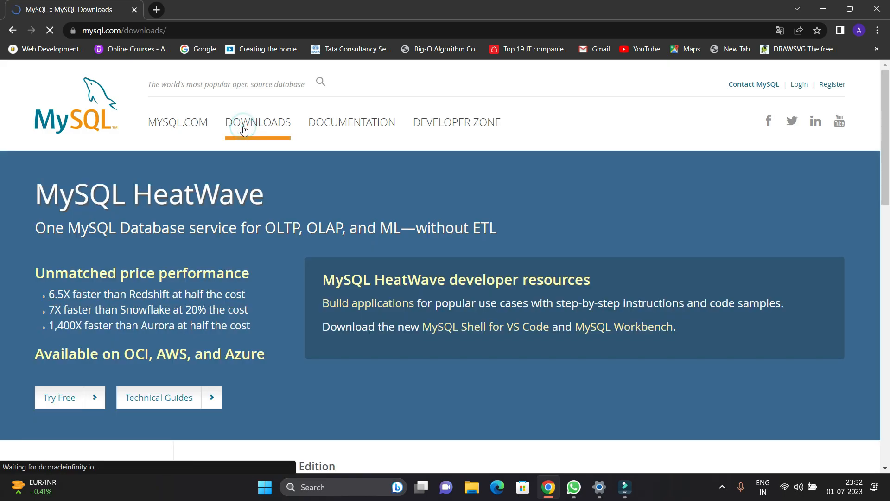
scroll(186, 195, down, 7)
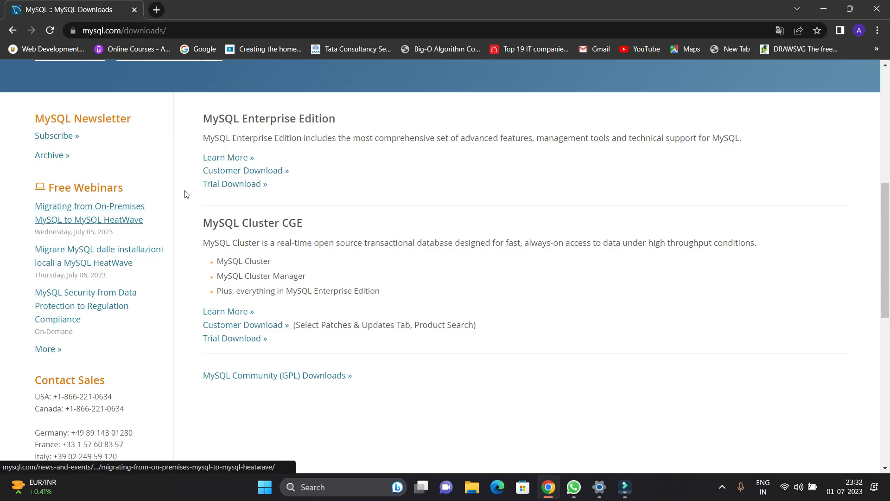
scroll(290, 187, down, 5)
scroll(284, 197, up, 4)
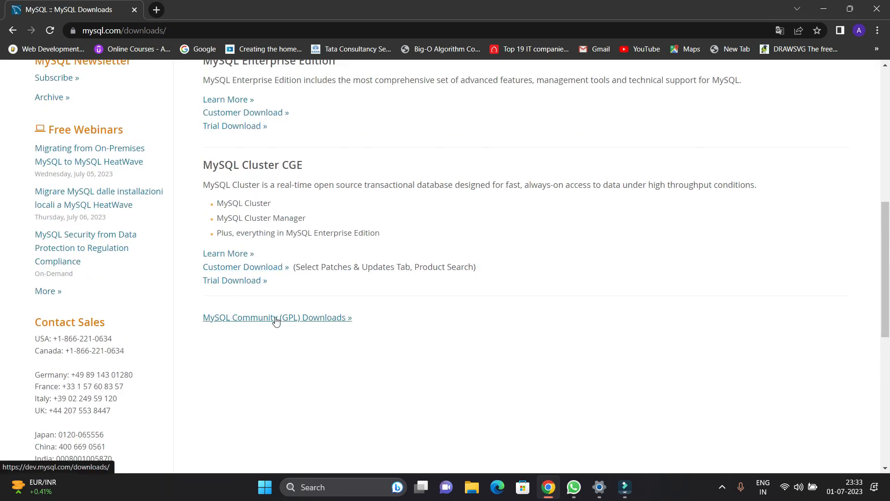
click(342, 319)
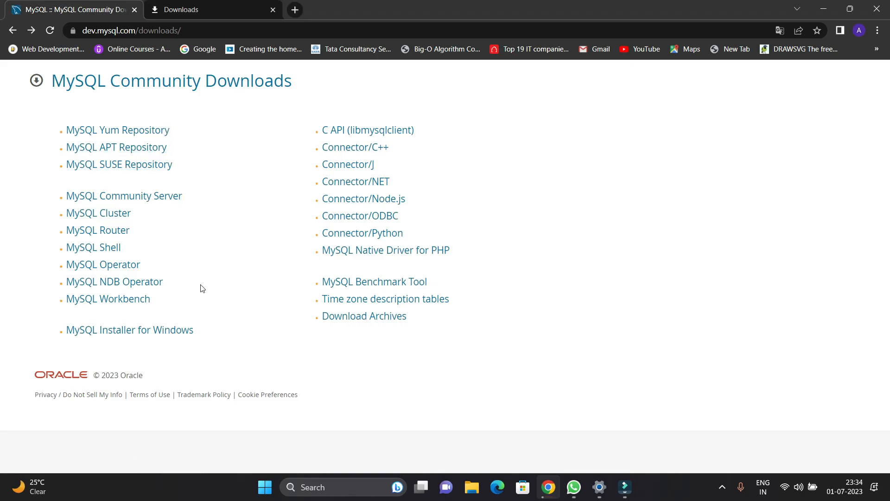
- Download the full 428.3M MySQL Installer 8.0.33 MSI for Windows without logging in
click(158, 335)
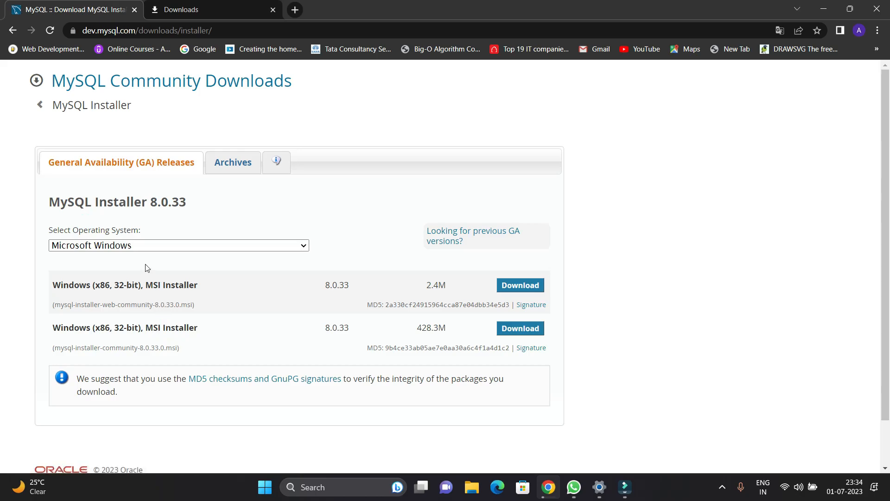
double_click(434, 332)
double_click(336, 328)
click(455, 329)
click(520, 329)
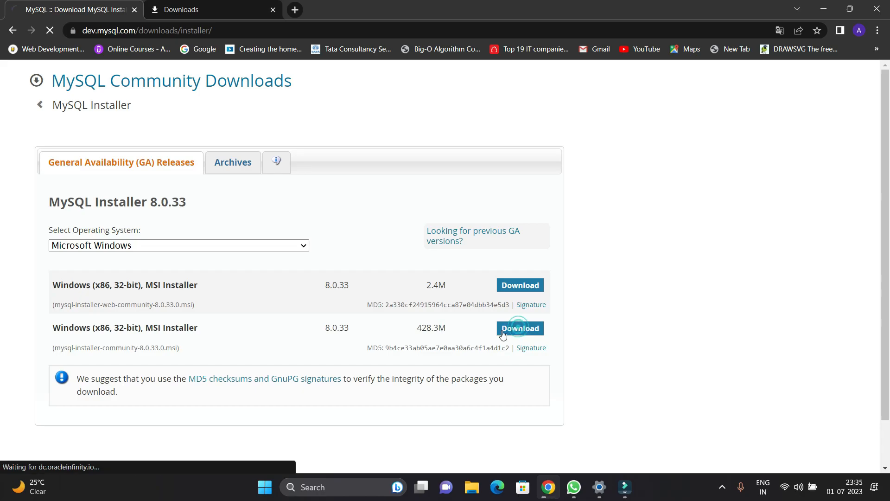
click(137, 363)
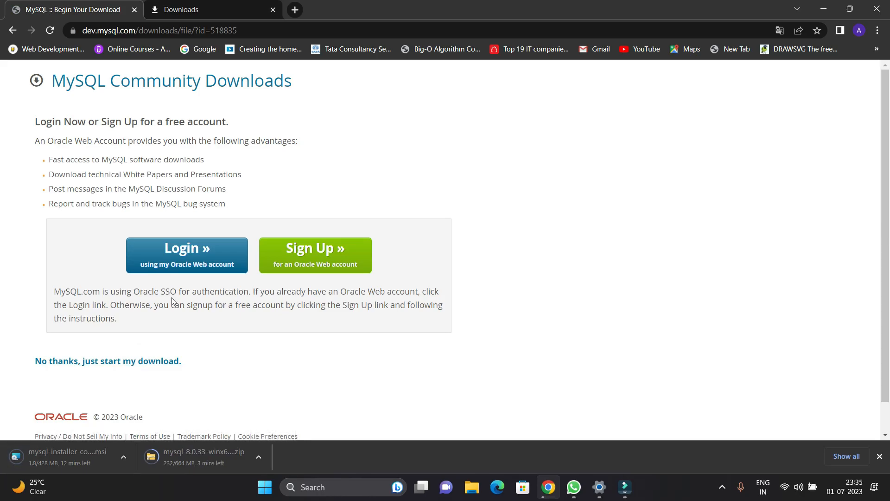
- Cancel the mysql-8.0.33-winx64-debug-test.zip download on Chrome's downloads page
click(246, 6)
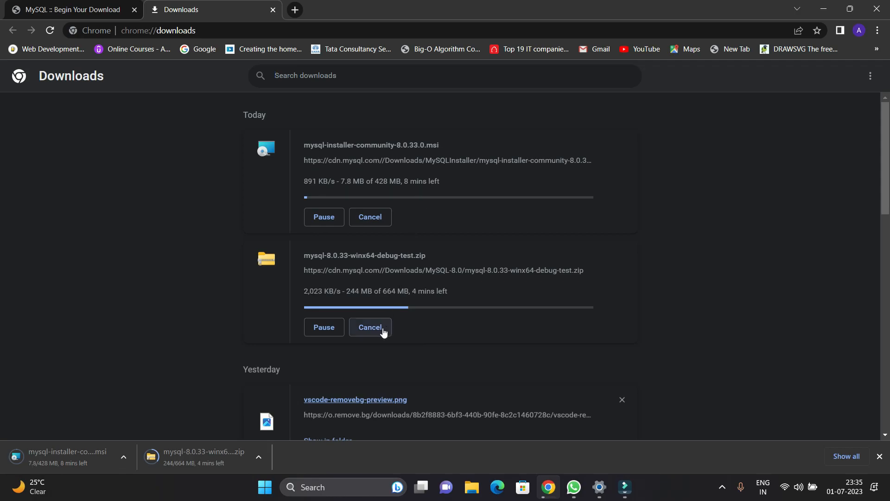
click(340, 327)
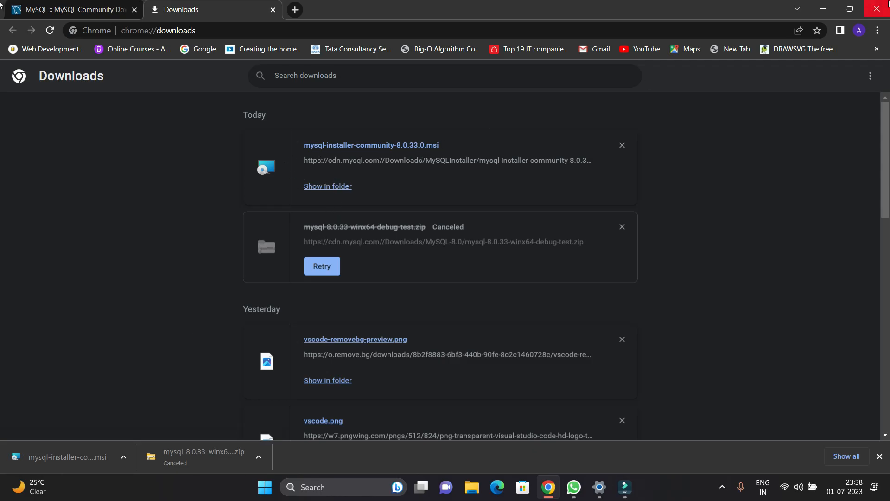
- Run mysql-installer-community-8.0.33.0 from the Downloads folder in File Explorer
key(super+d)
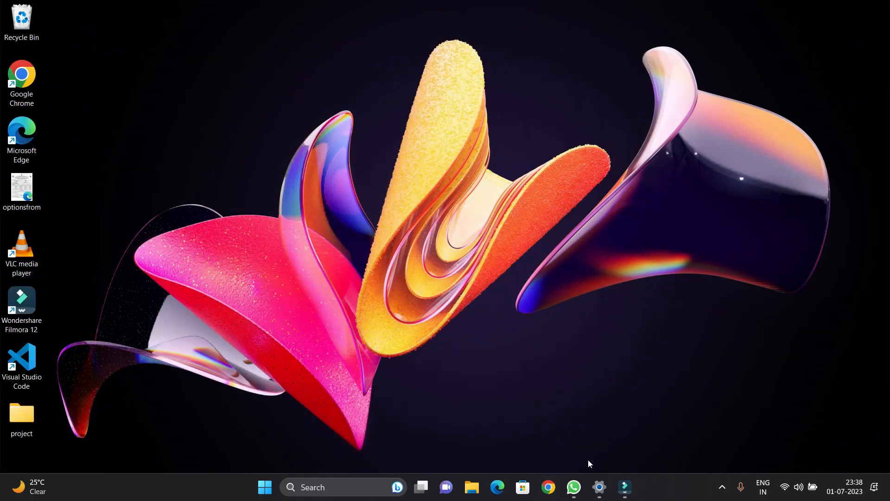
click(472, 487)
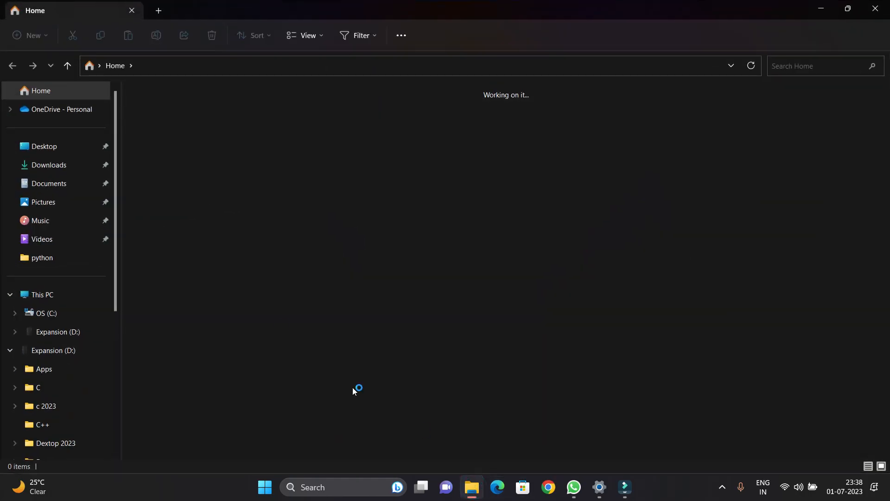
click(64, 165)
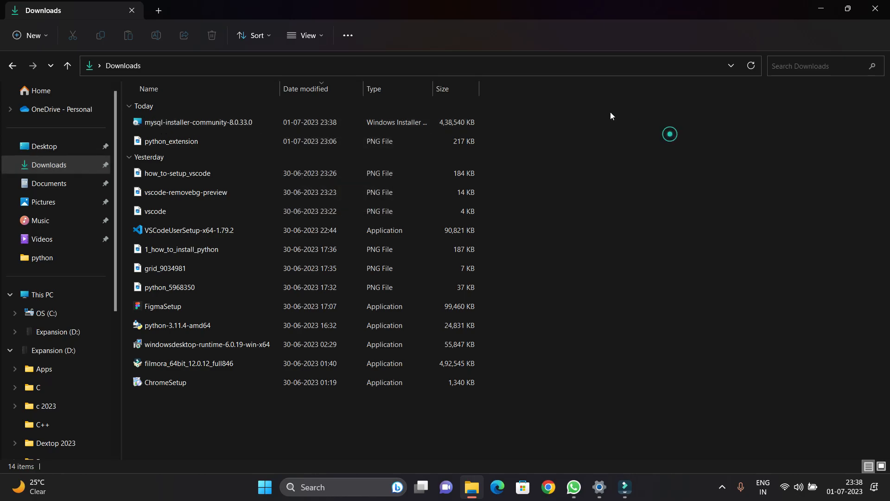
double_click(416, 123)
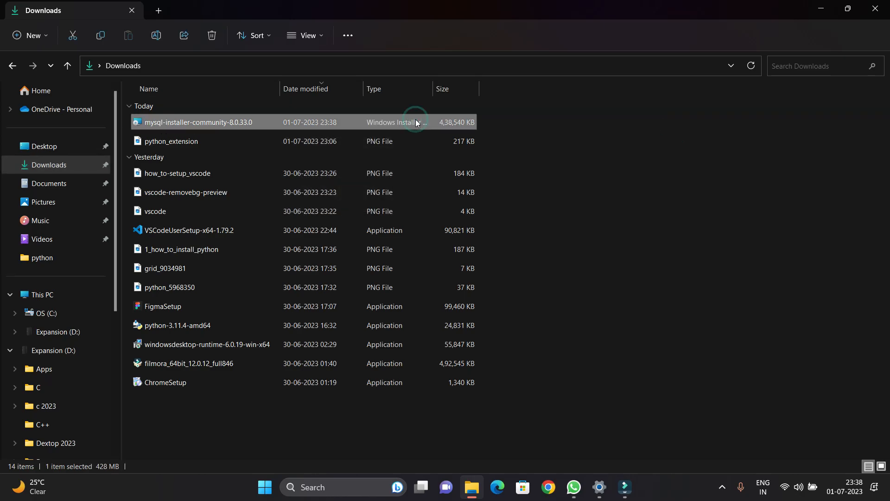
right_click(416, 122)
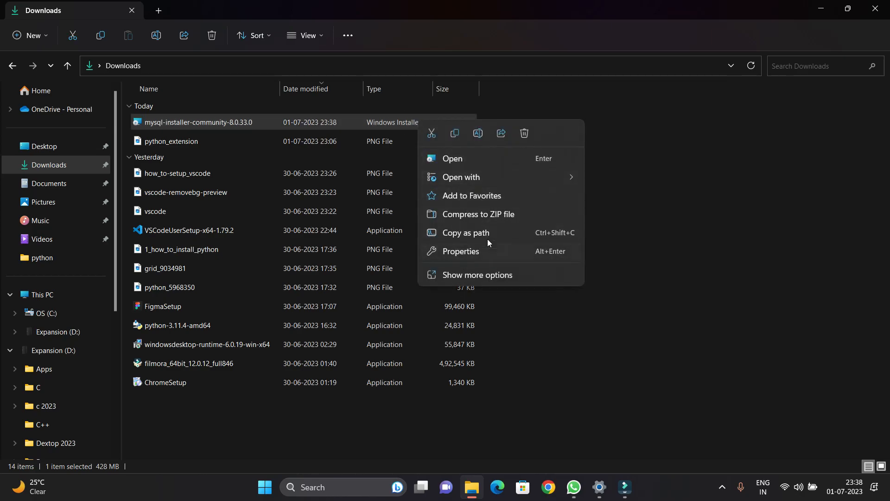
right_click(344, 121)
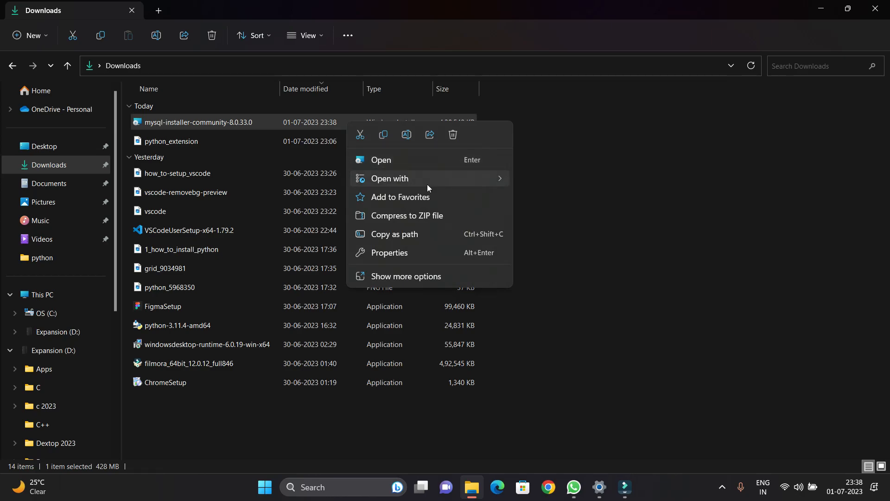
mouse_move(433, 183)
double_click(274, 124)
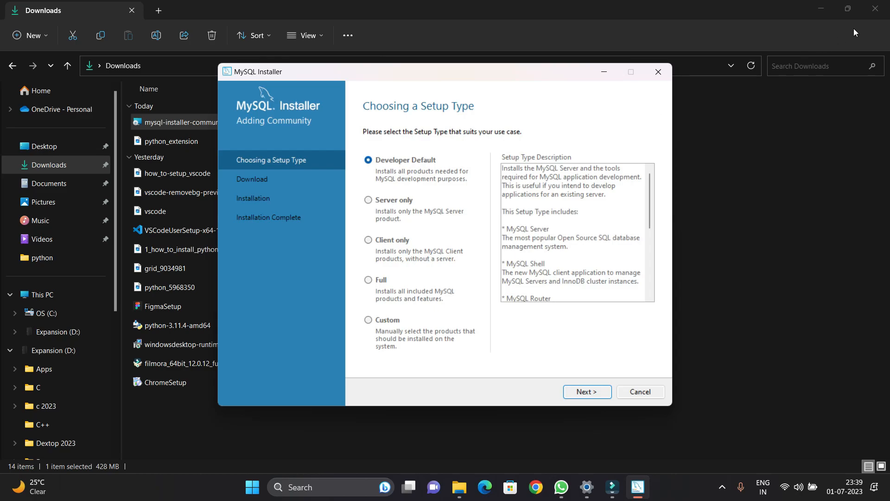
- Minimize File Explorer, choose the Custom setup type and proceed to Select Products
click(830, 10)
click(827, 10)
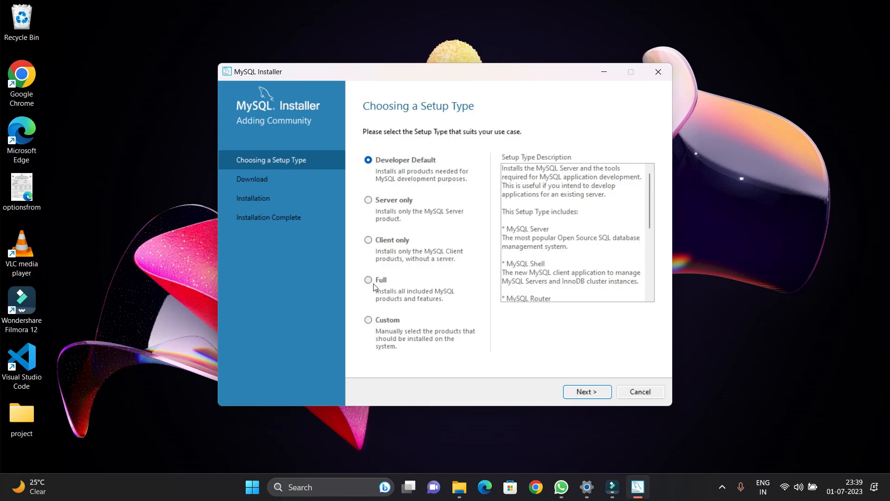
click(370, 321)
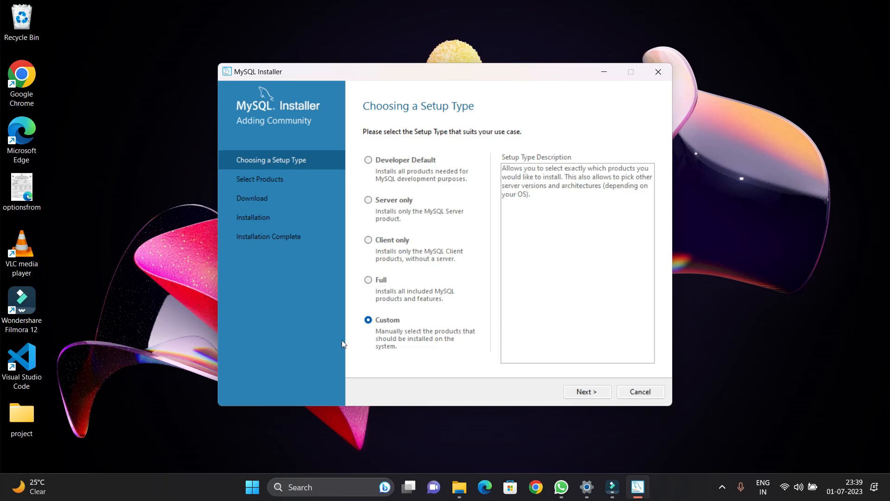
click(596, 393)
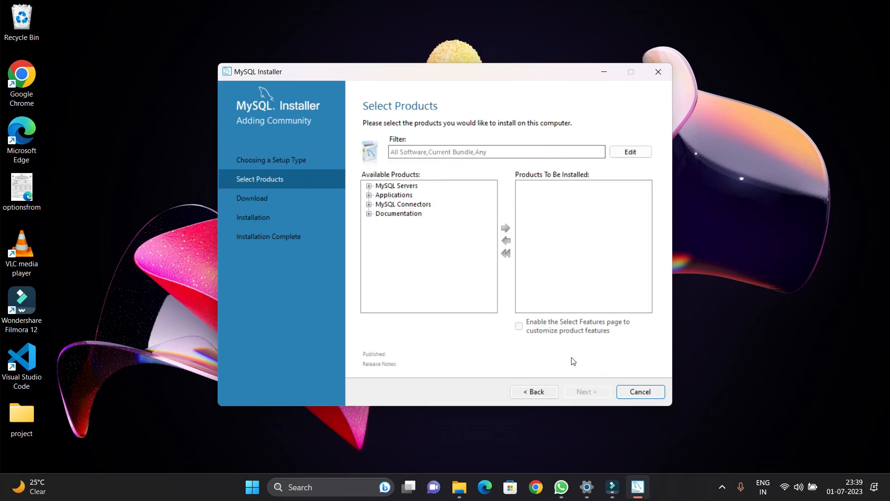
- Queue MySQL Server 8.0.33 - X64 for installation
click(369, 186)
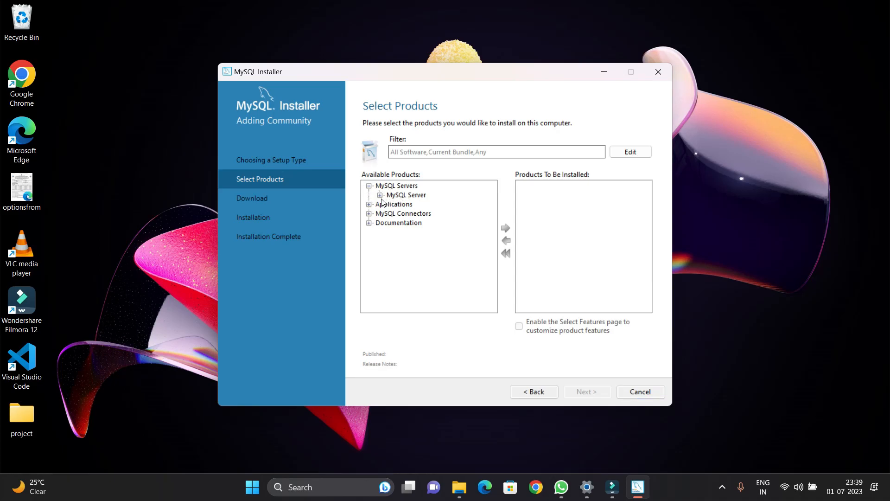
click(381, 198)
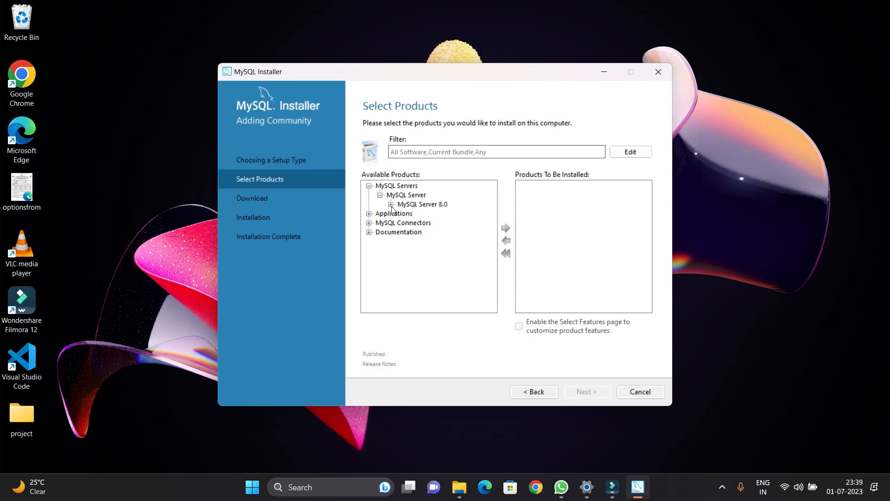
click(442, 205)
click(391, 205)
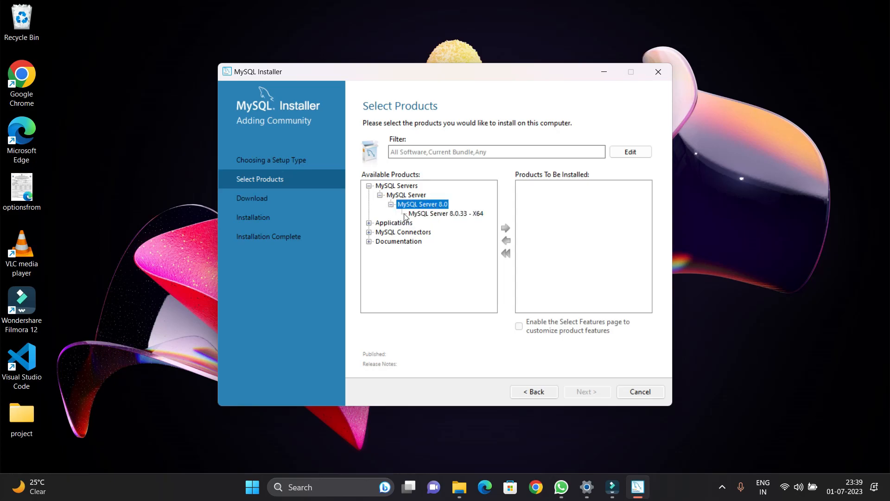
click(436, 214)
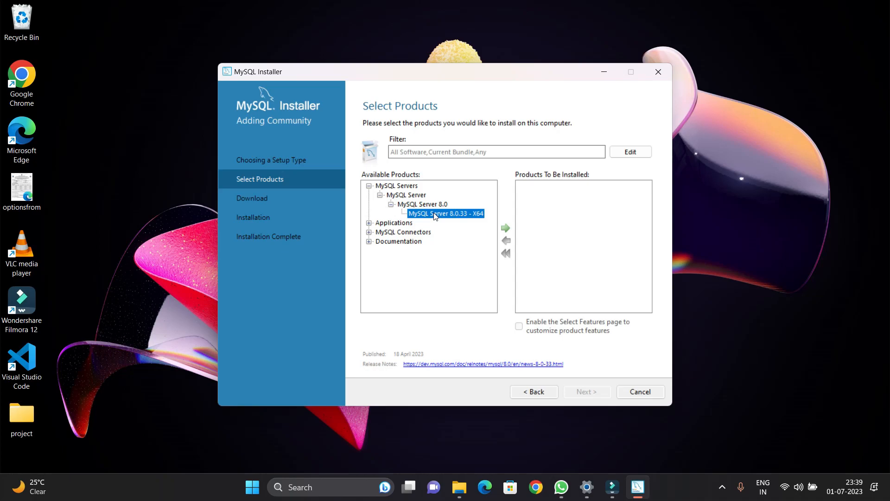
click(506, 229)
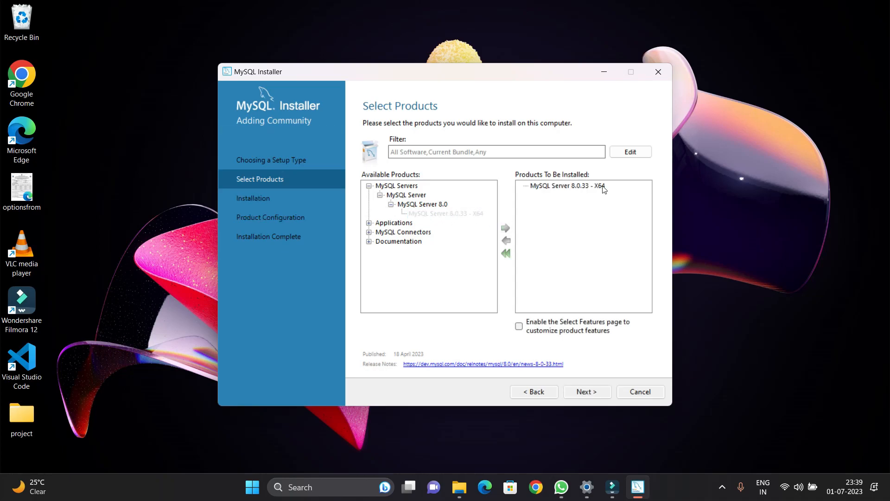
- Queue MySQL Workbench 8.0.33 X64 and MySQL Shell 8.0.33 X64
click(369, 223)
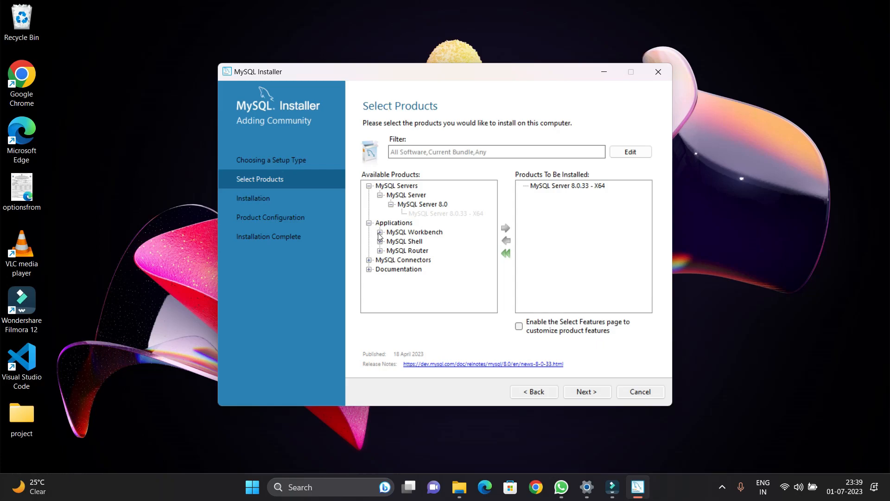
click(379, 232)
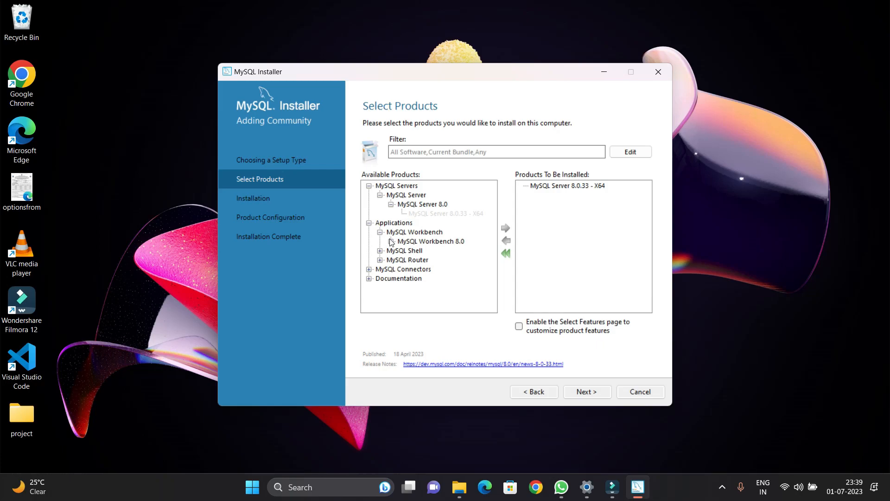
click(391, 242)
click(428, 251)
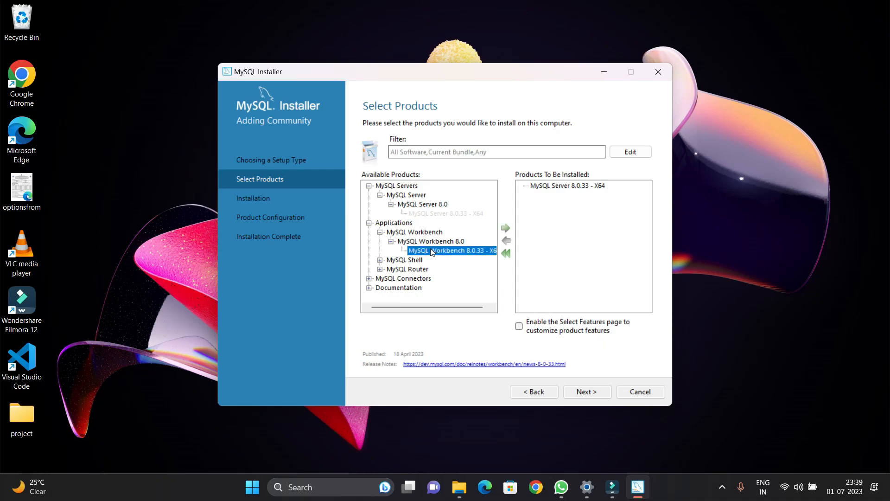
click(505, 228)
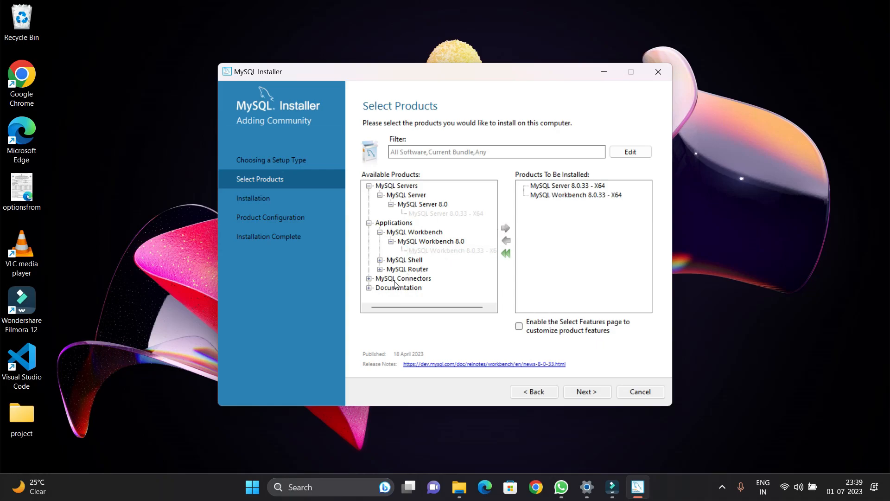
click(380, 260)
click(391, 269)
scroll(447, 257, down, 1)
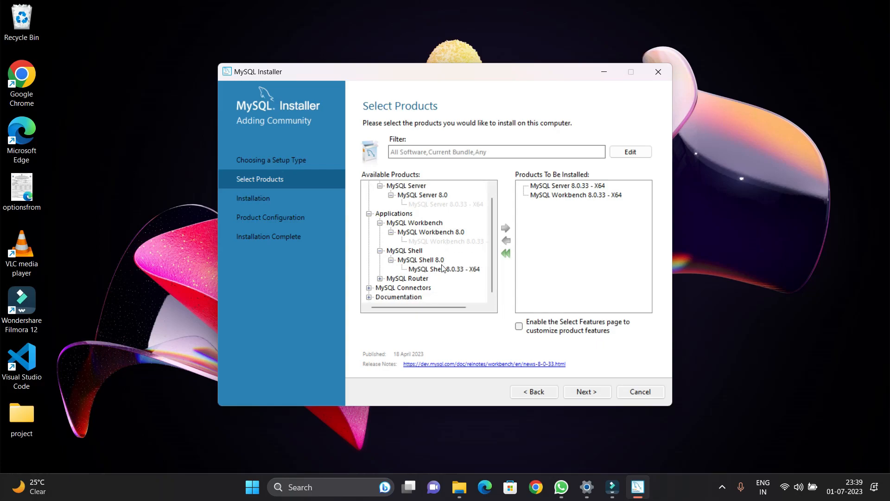
click(443, 269)
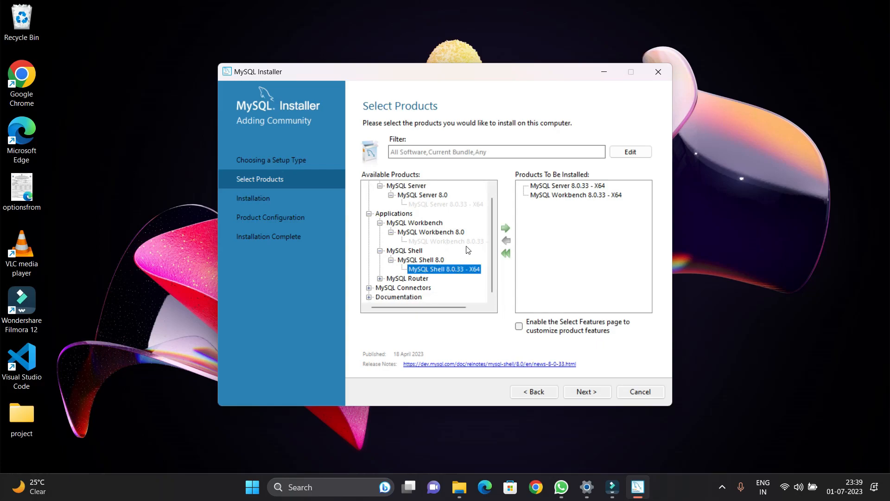
click(506, 229)
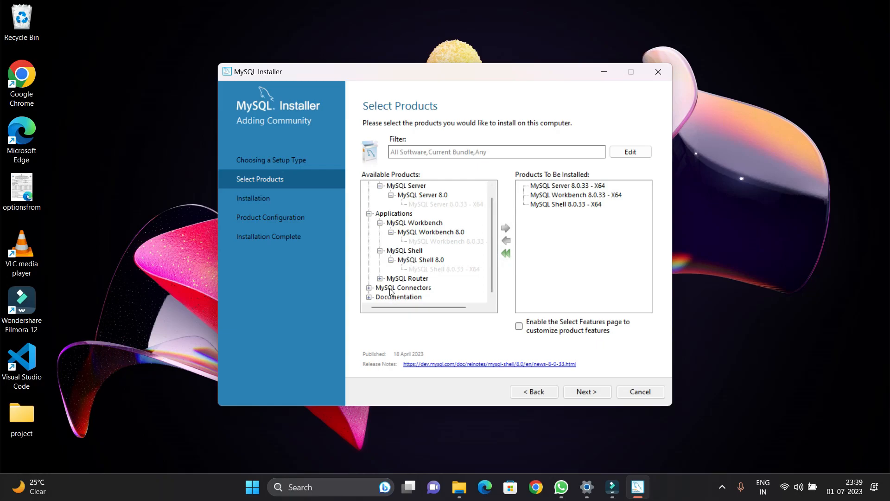
- Queue Connector/Python 8.0.33 from the MySQL Connectors group
click(369, 288)
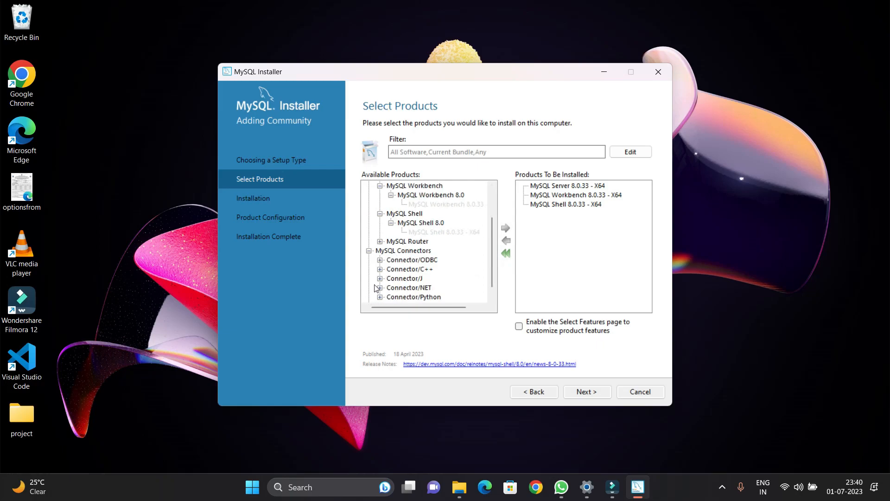
scroll(411, 262, down, 1)
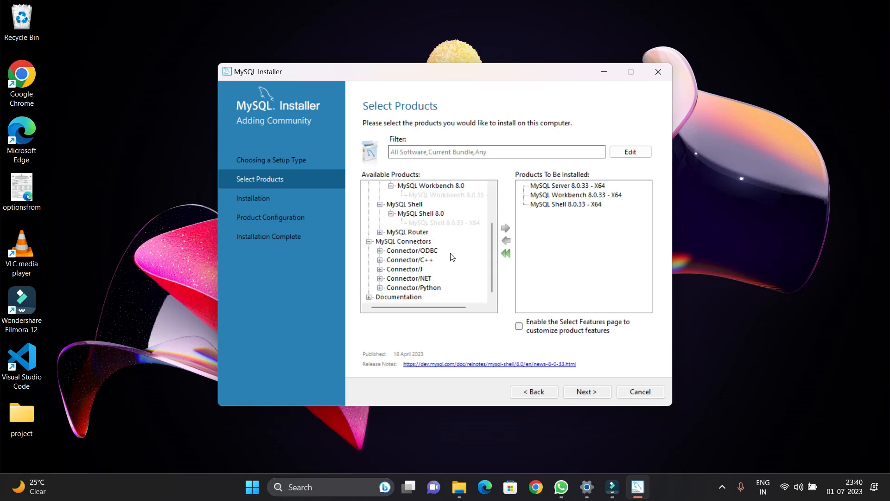
click(380, 288)
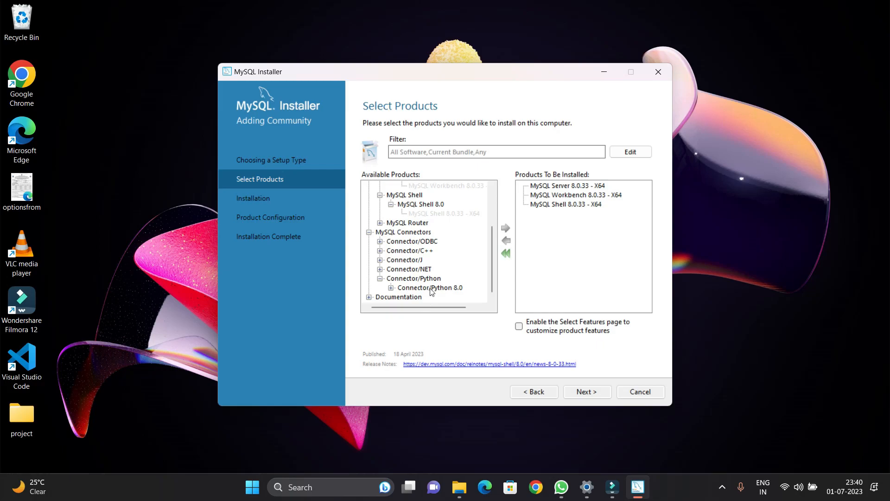
click(431, 289)
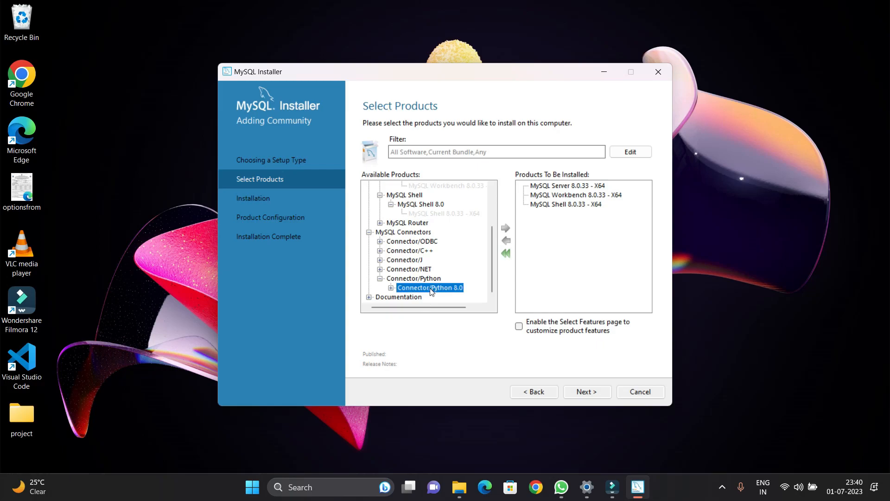
click(394, 288)
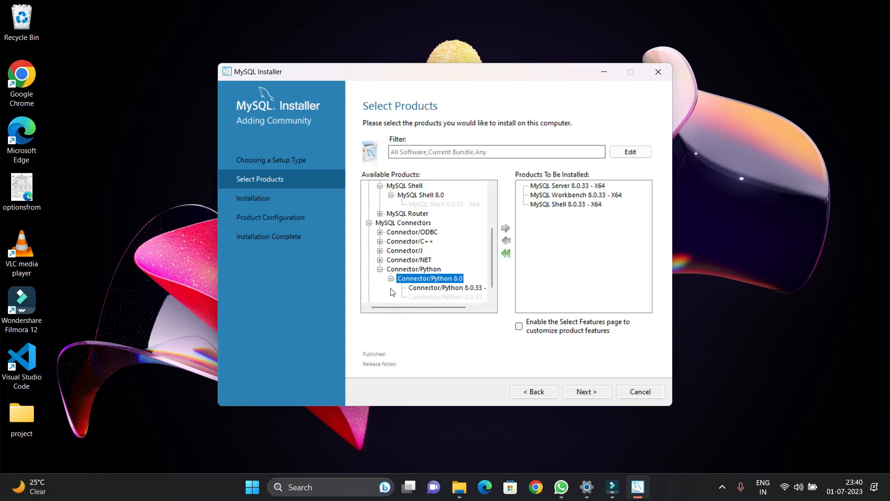
click(436, 278)
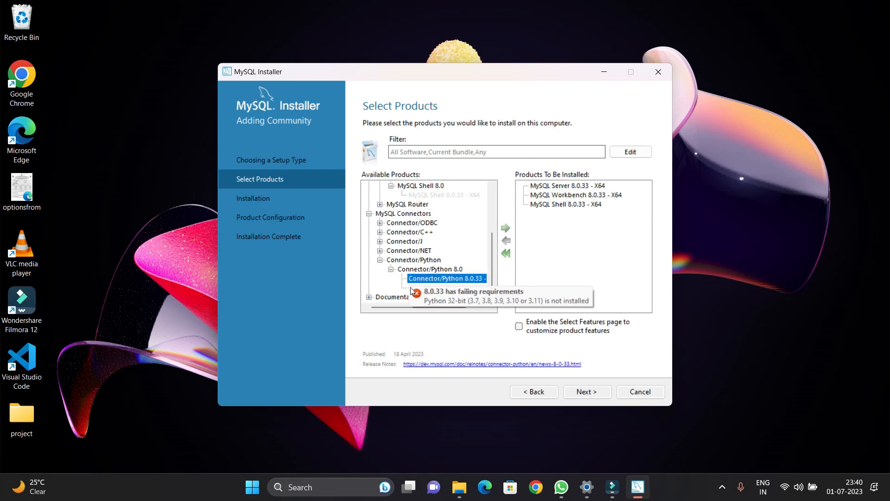
click(506, 228)
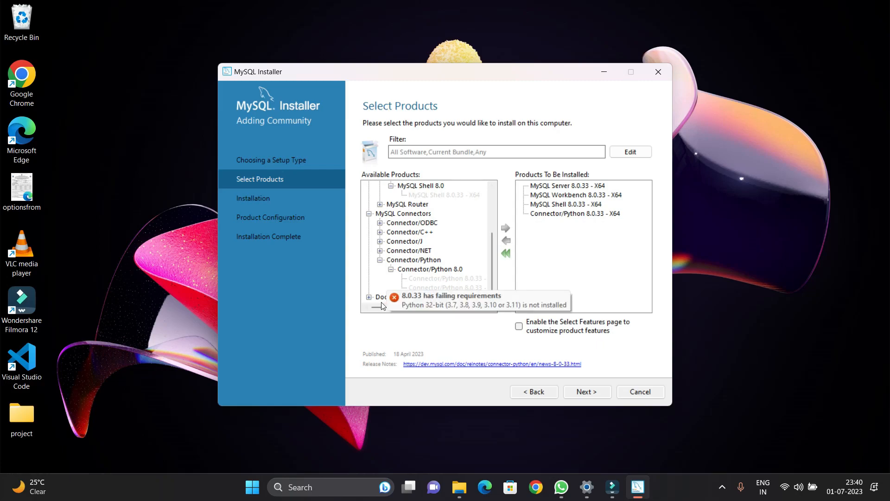
- Queue the Samples and Examples and MySQL Documentation 8.0 packages
click(369, 297)
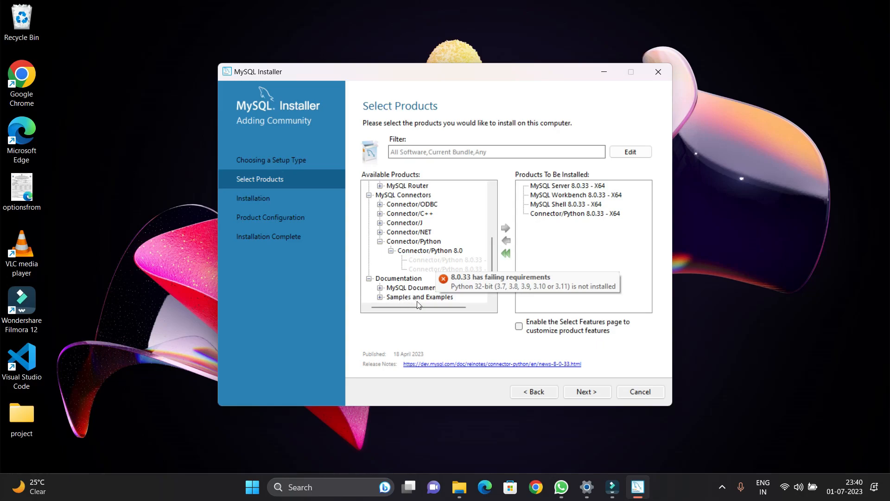
click(380, 298)
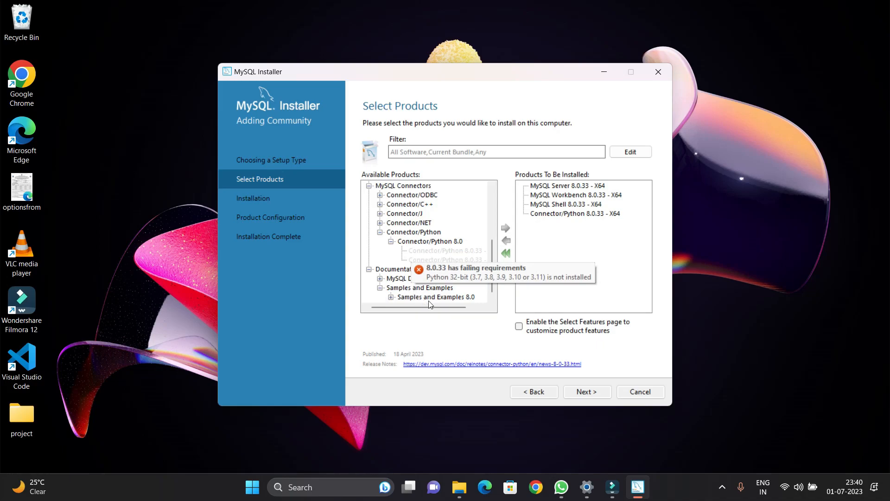
click(390, 297)
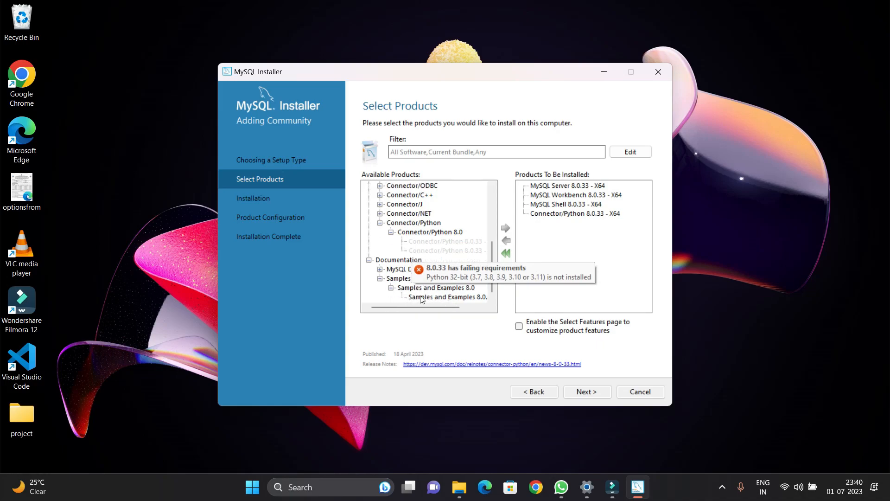
click(444, 299)
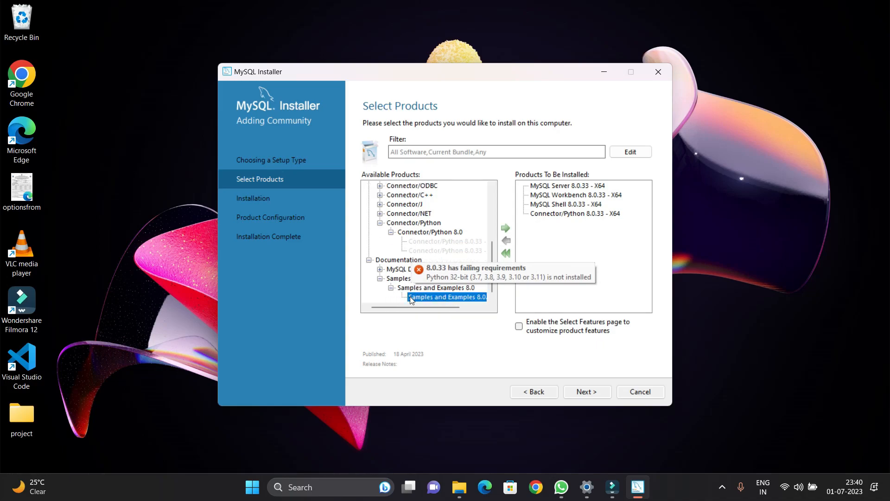
click(505, 229)
click(379, 270)
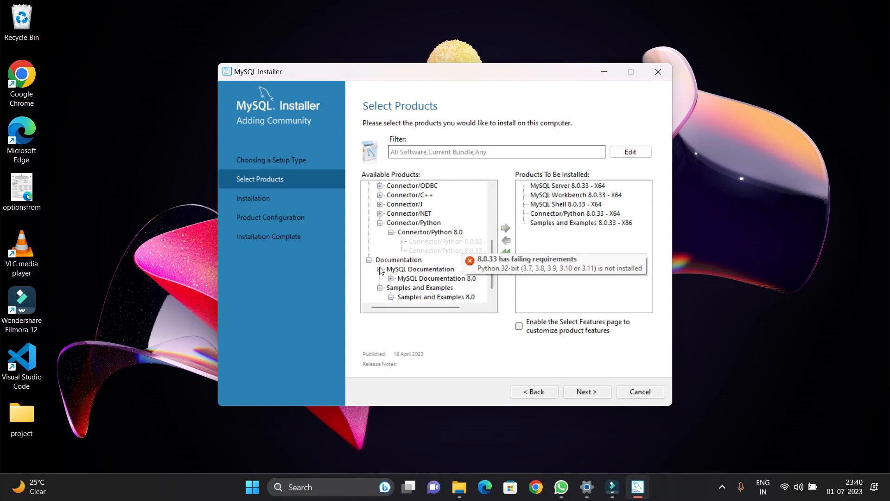
click(390, 278)
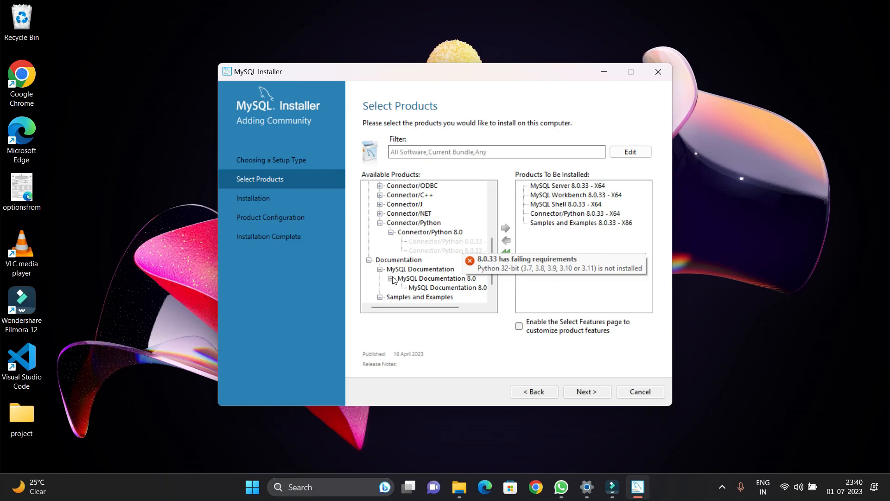
click(430, 289)
click(505, 228)
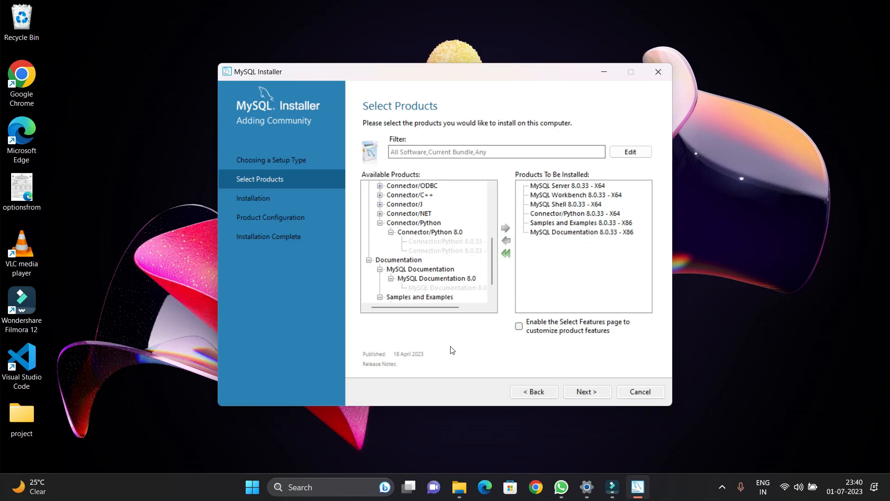
- Execute installation of the six 8.0.33 products and continue once all show Complete
click(587, 391)
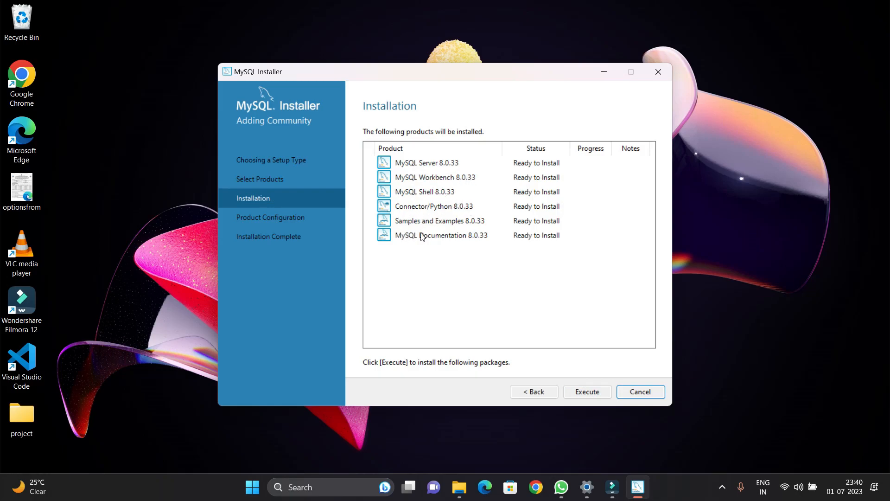
click(587, 395)
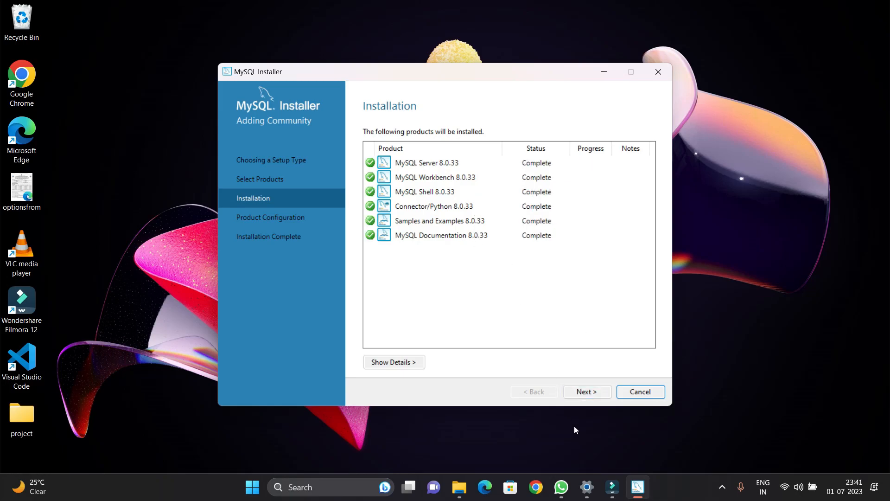
click(590, 397)
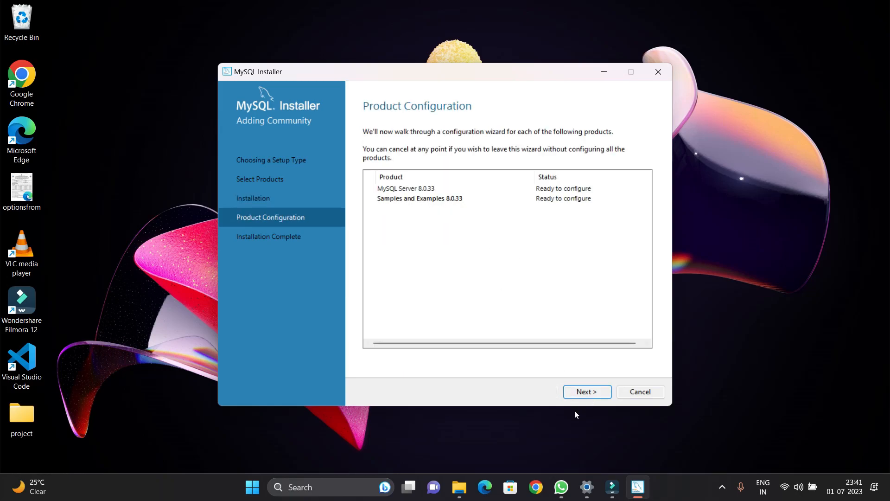
- Keep the Development Computer config type on port 3306 and continue to Authentication Method
click(583, 397)
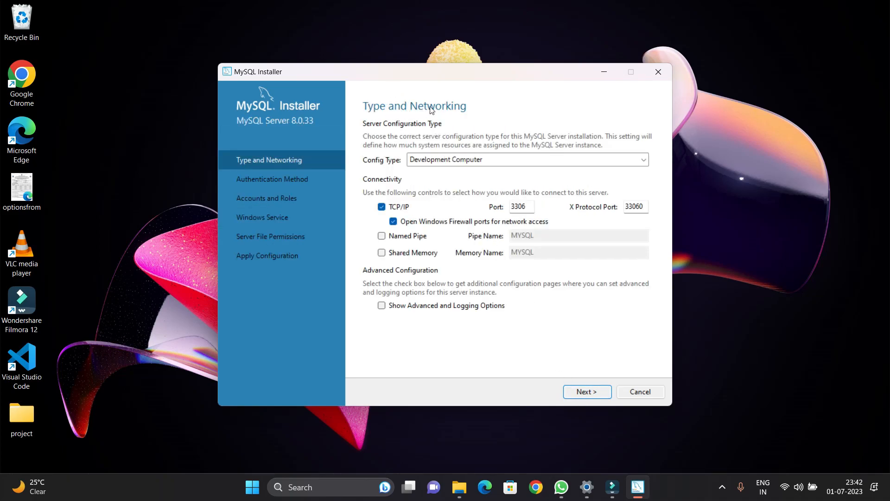
double_click(521, 206)
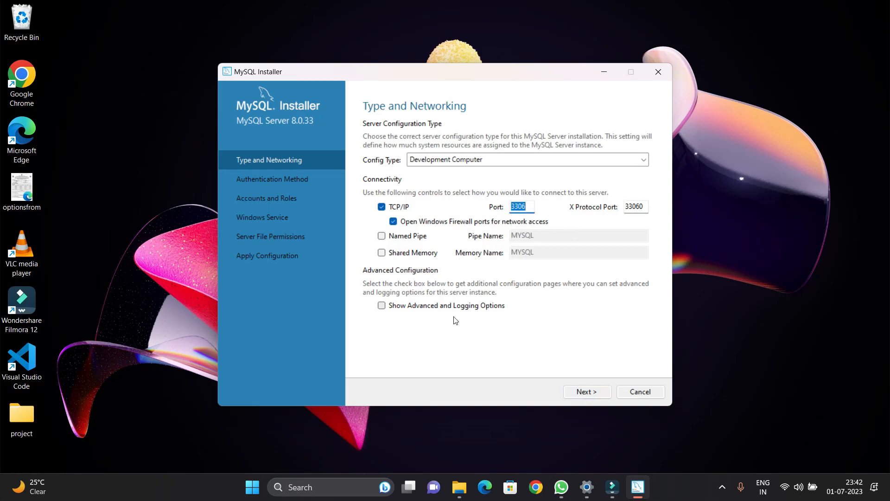
click(586, 392)
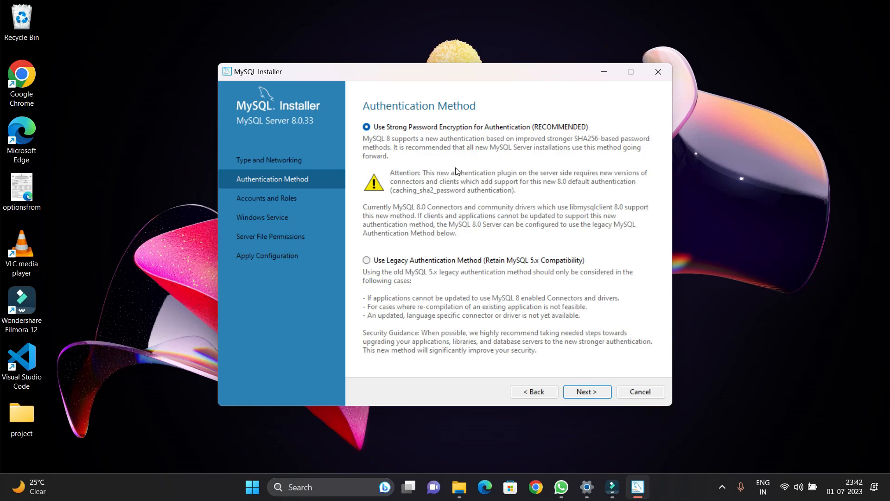
- Keep strong password encryption, enter and confirm the root password, then start adding a user
click(583, 391)
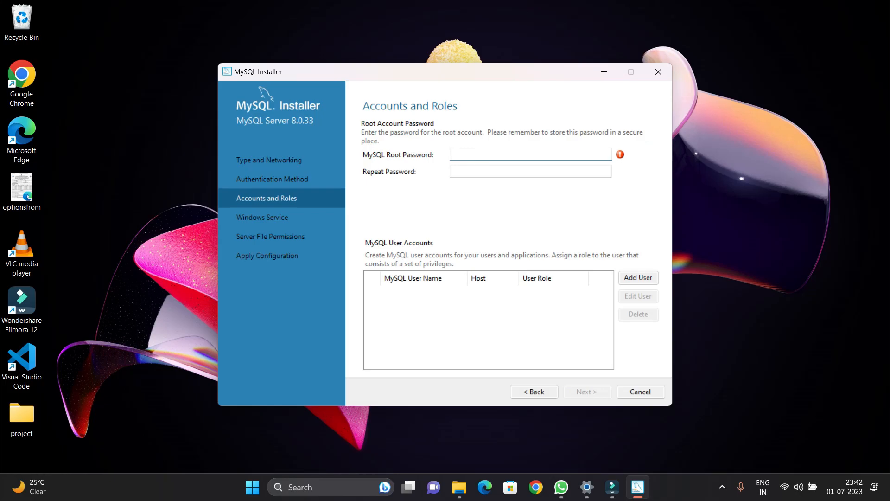
text(•••••••••••••••)
click(532, 171)
text(••••••••••••••••)
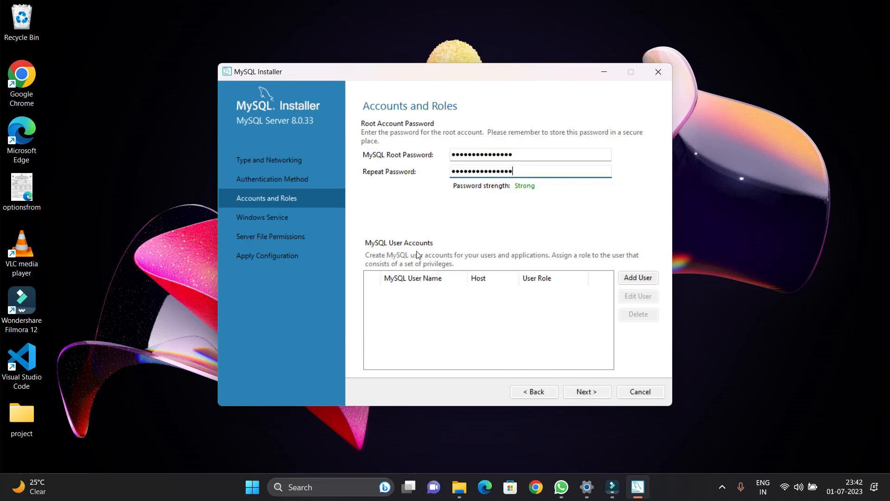
click(638, 284)
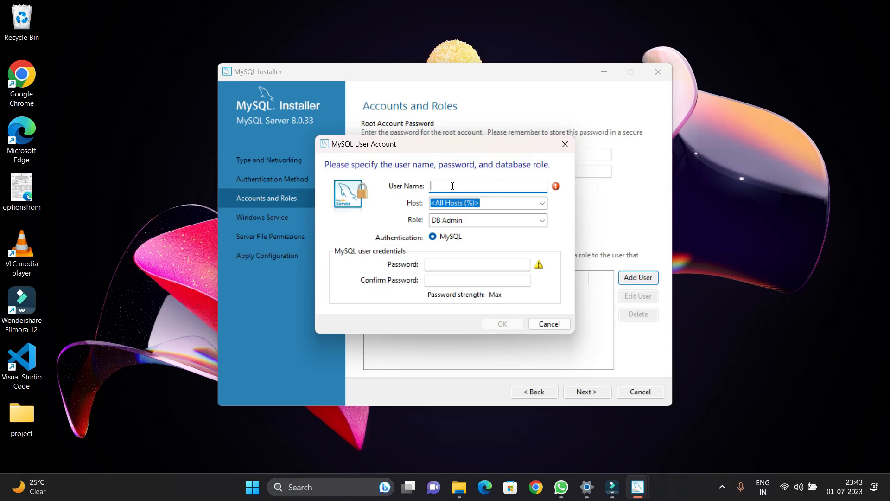
- Add a DB Admin user for all hosts (%) with a user name and matching password, then continue
text(hay)
click(459, 267)
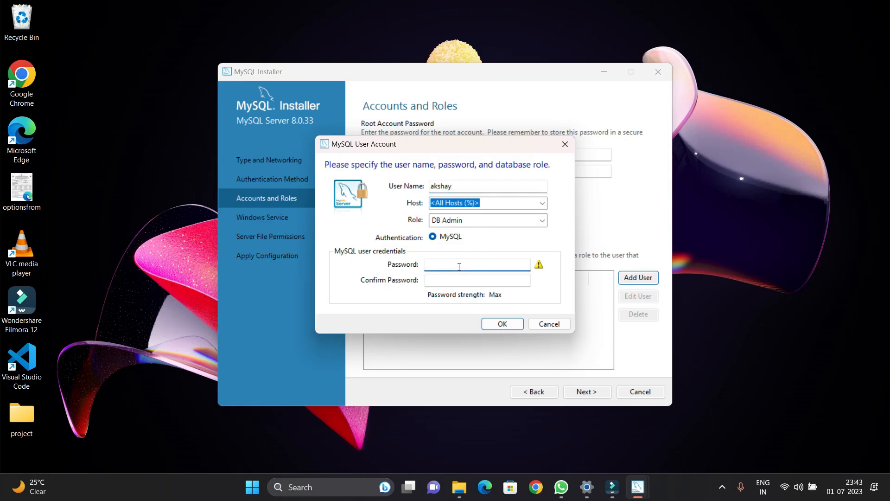
text(••••••••)
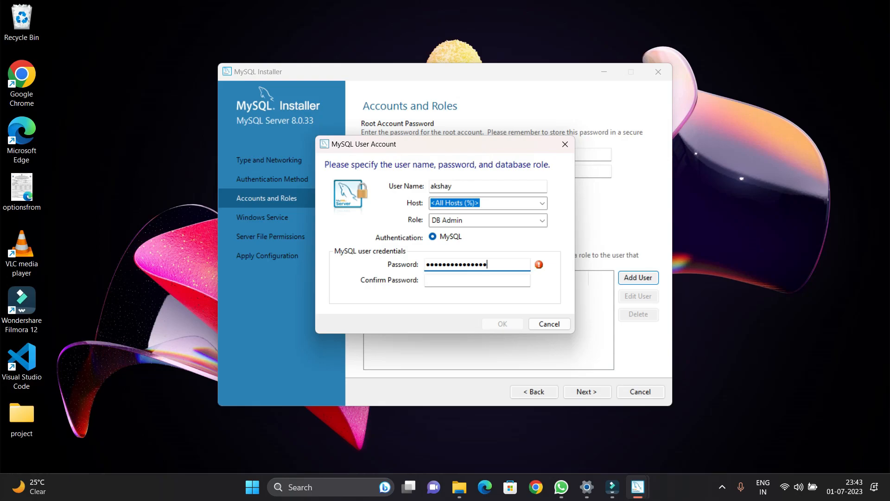
click(462, 284)
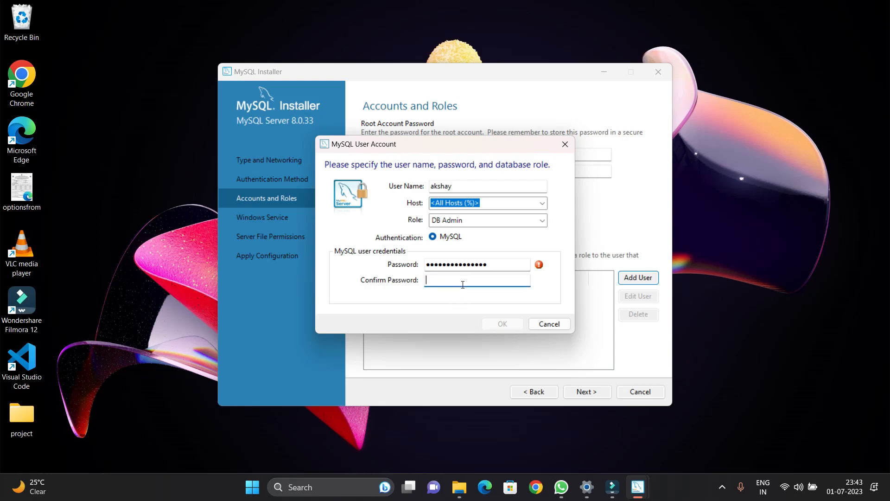
text(••••••••)
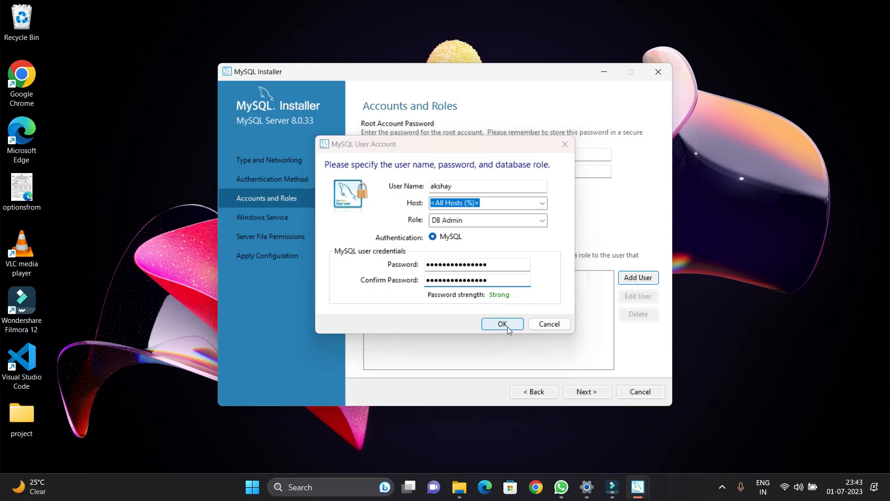
click(507, 326)
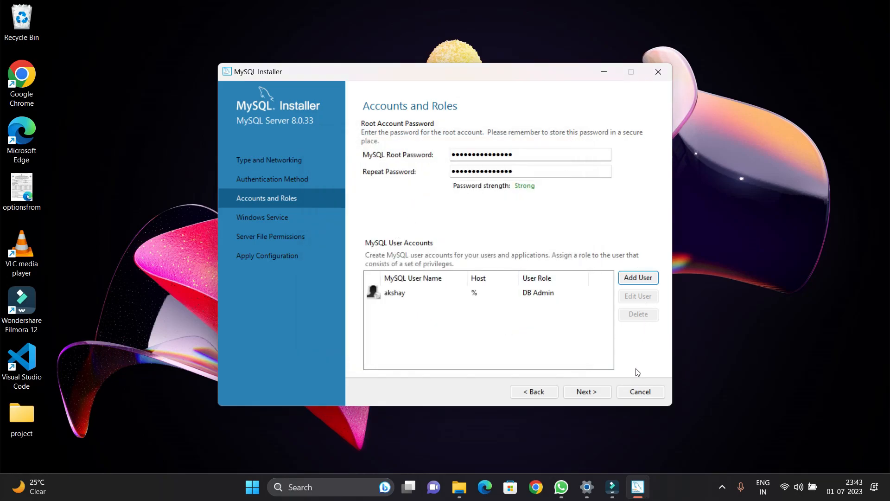
click(606, 392)
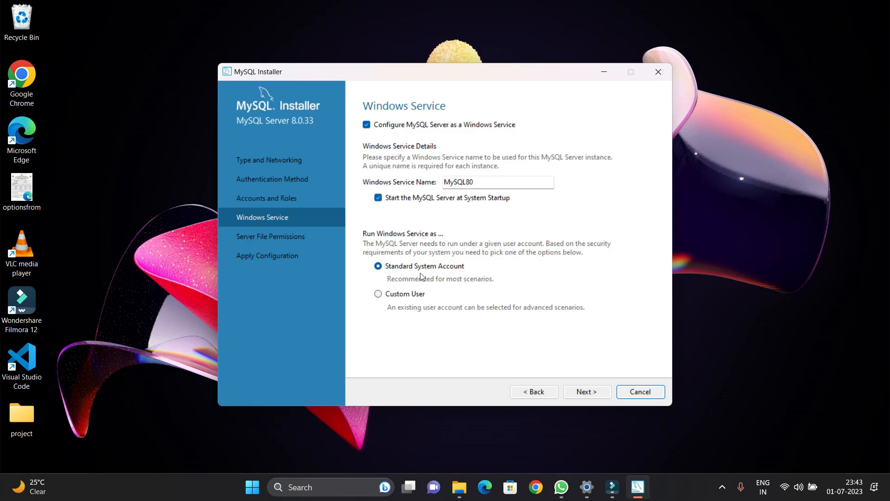
- Keep the default MySQL80 service and file permissions, then execute and finish the MySQL Server 8.0.33 configuration
click(591, 395)
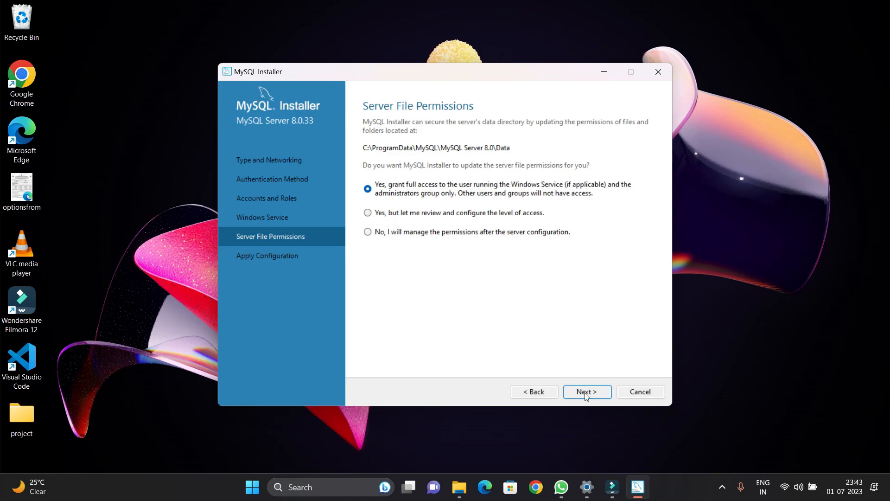
click(602, 391)
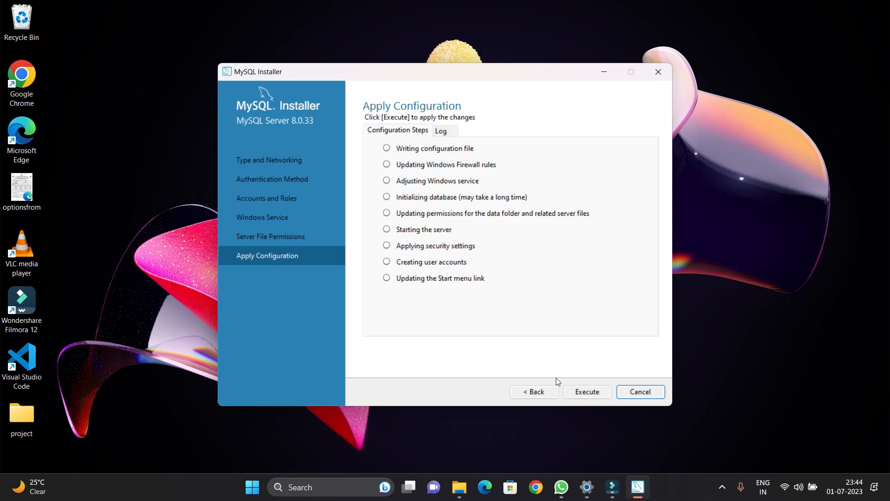
click(584, 392)
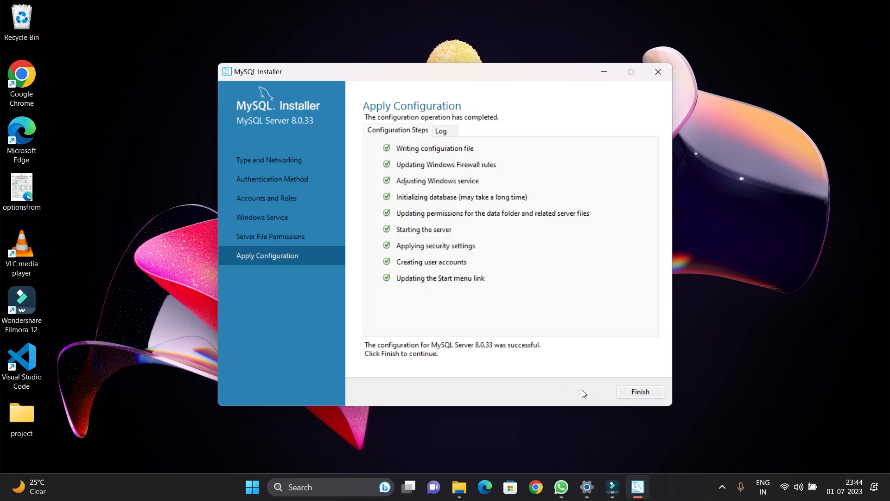
click(642, 393)
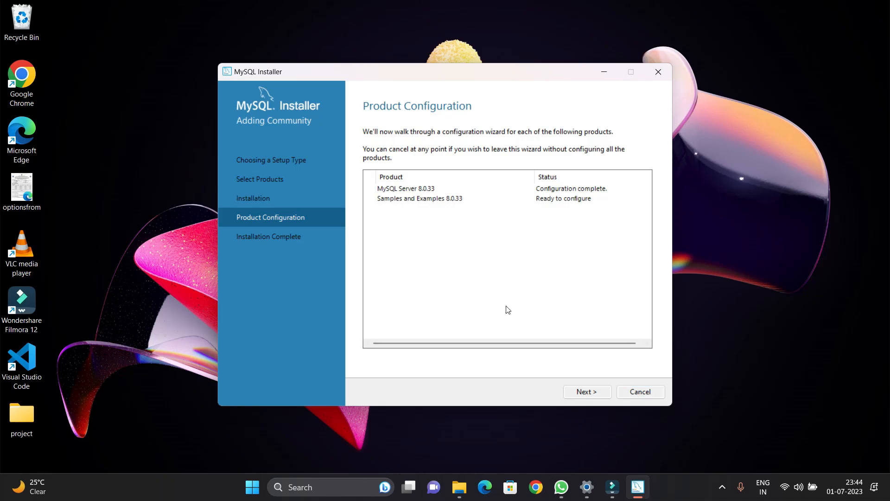
- Verify the root connection with the root password, then execute and finish the Samples and Examples 8.0.33 configuration
click(595, 398)
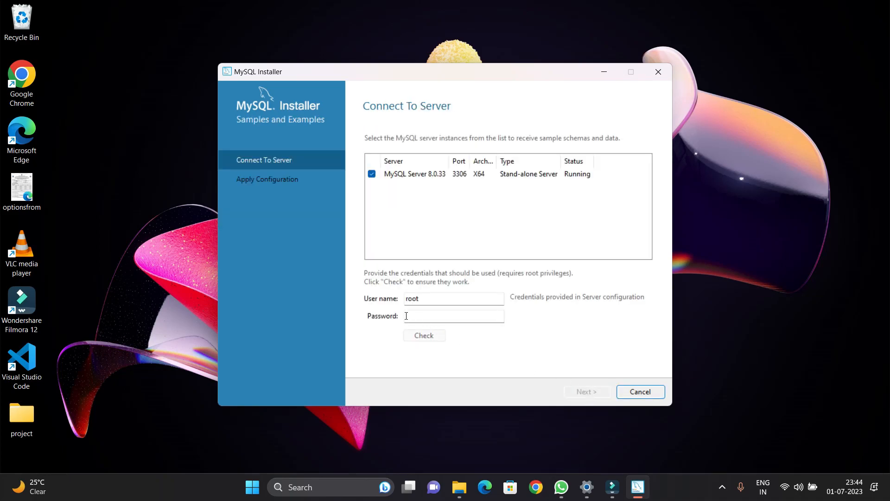
click(430, 316)
text(root@123)
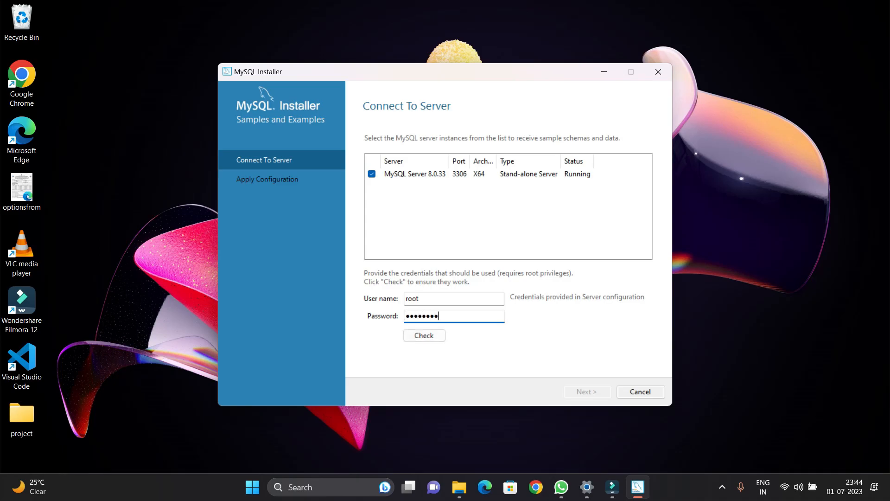
text(4567890)
click(436, 337)
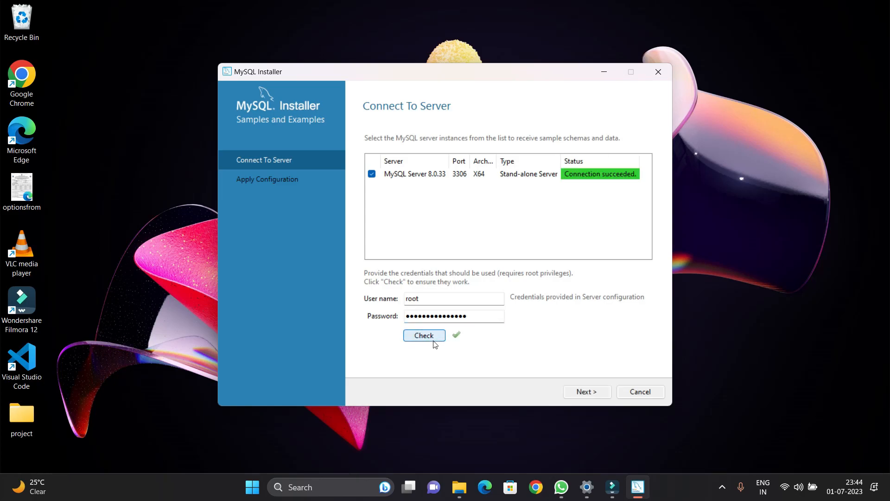
click(581, 395)
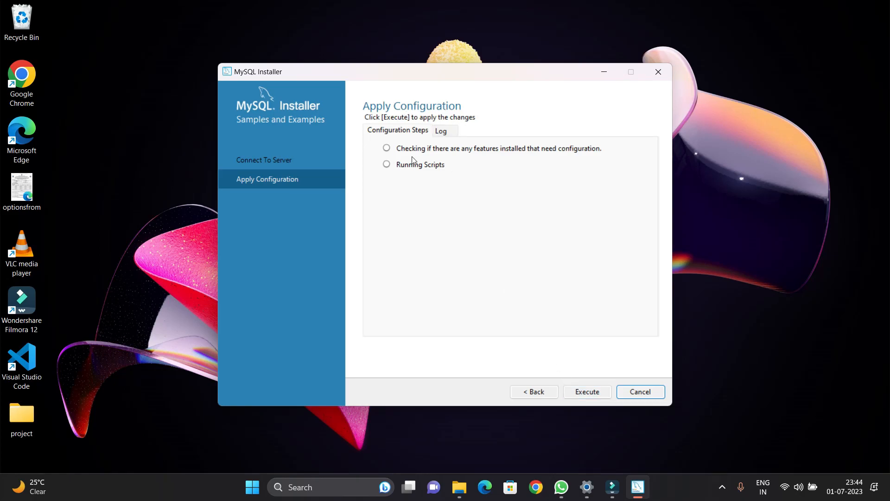
click(591, 395)
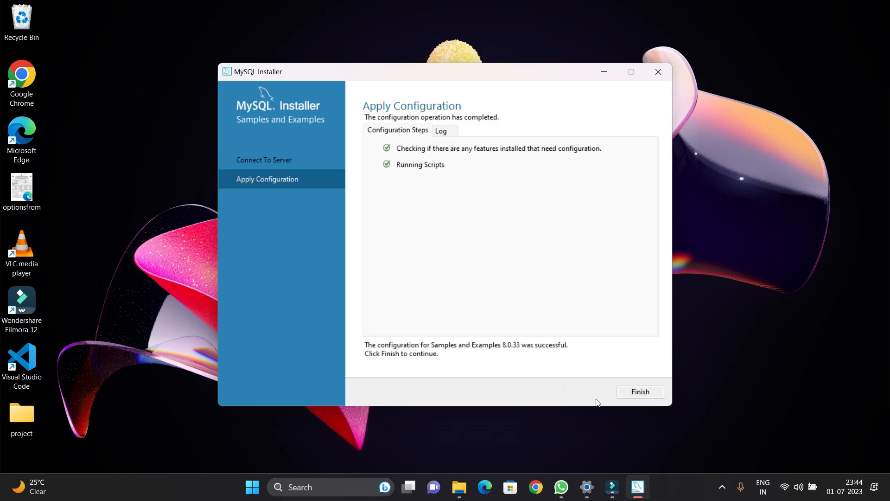
click(641, 395)
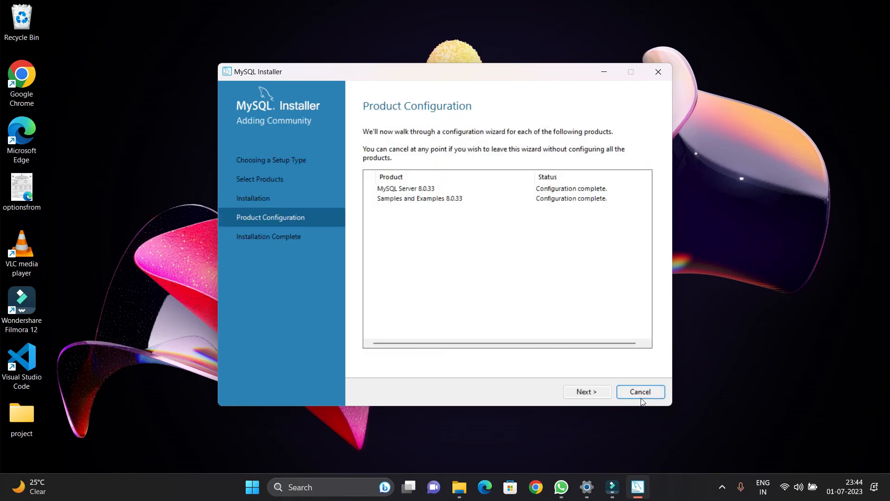
- Finish the installation so MySQL Workbench and MySQL Shell launch, then close both windows
click(598, 397)
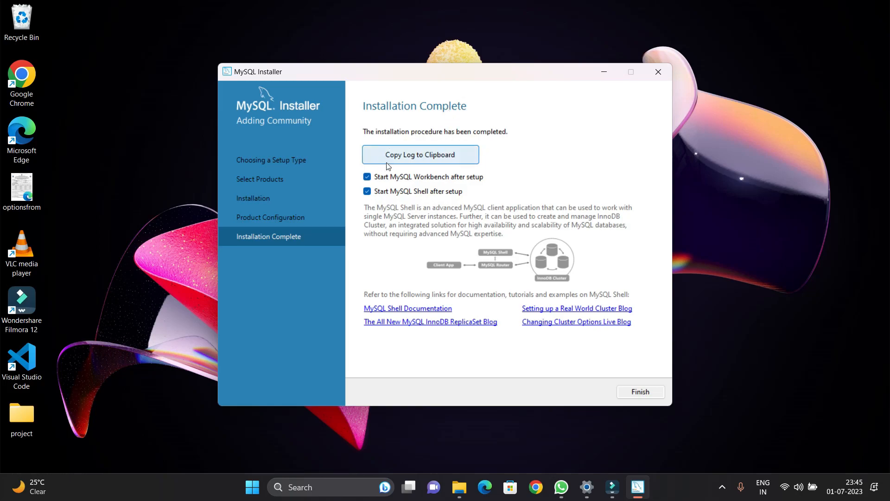
click(647, 394)
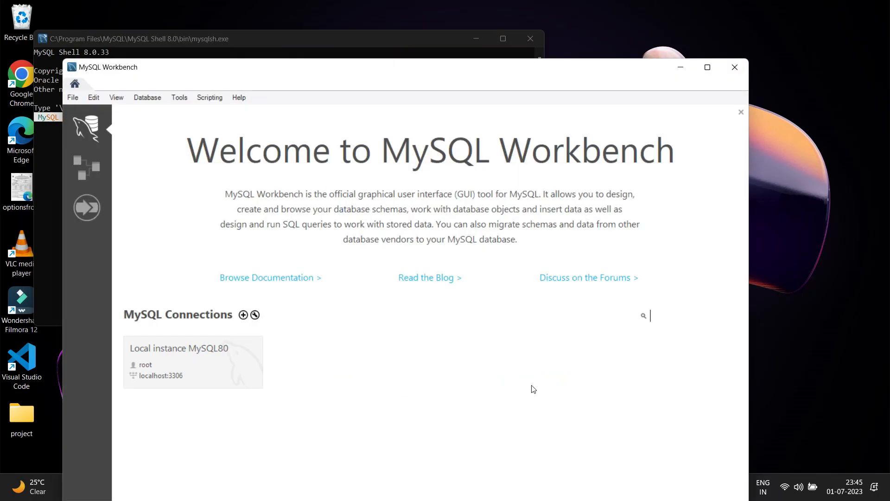
click(324, 41)
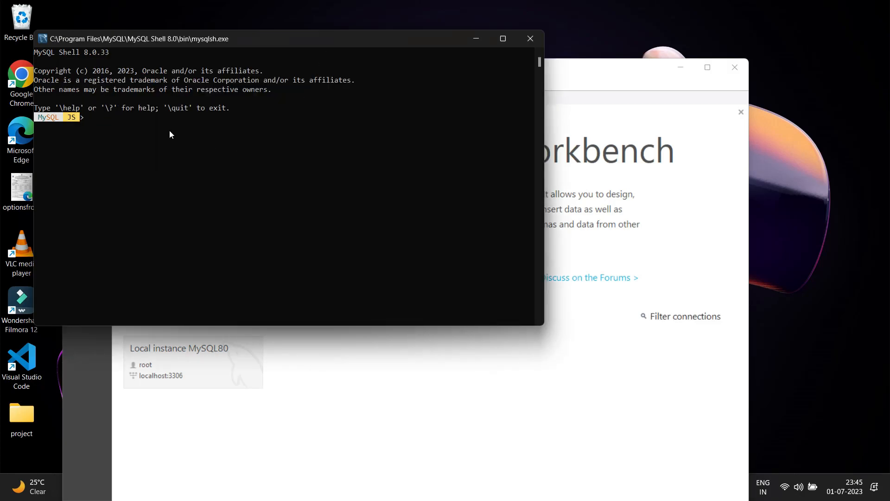
text(show databases;)
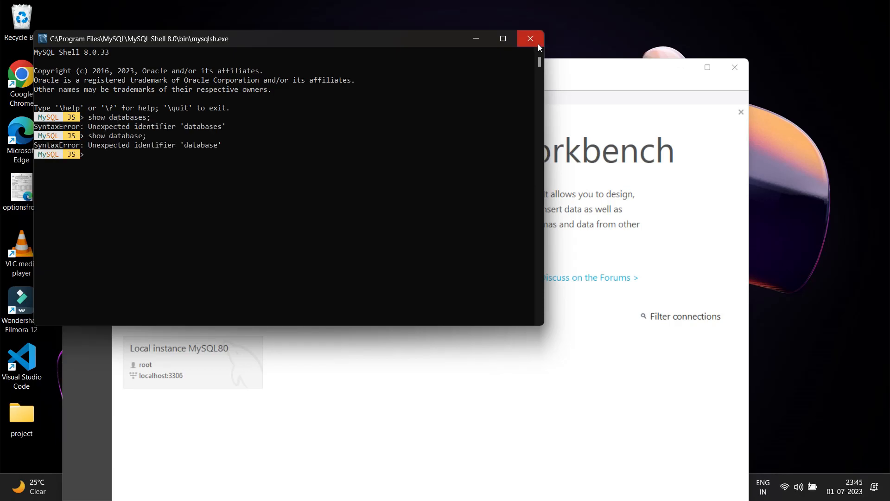
click(538, 44)
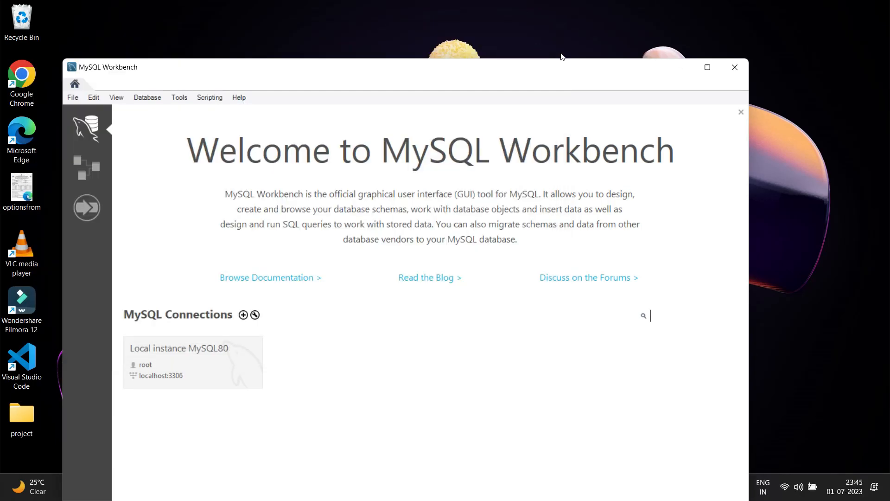
click(735, 67)
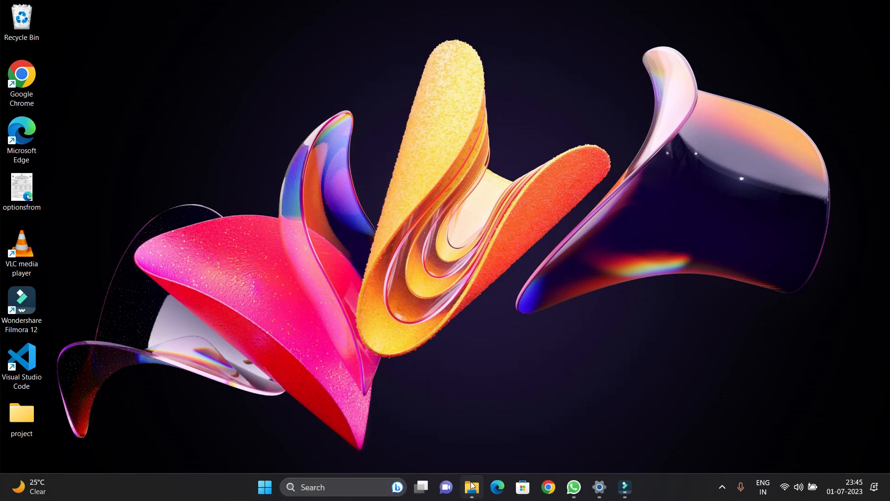
- Browse in File Explorer to C:\Program Files\MySQL\MySQL Server 8.0\bin
mouse_move(472, 486)
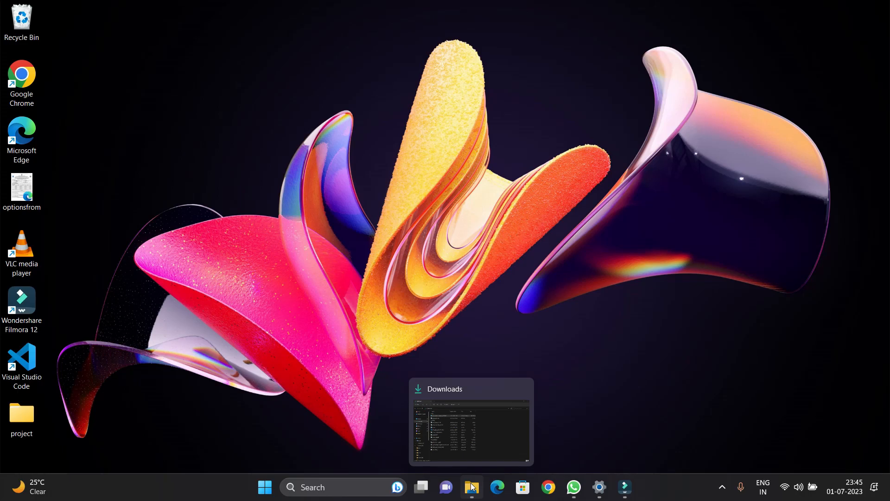
click(473, 486)
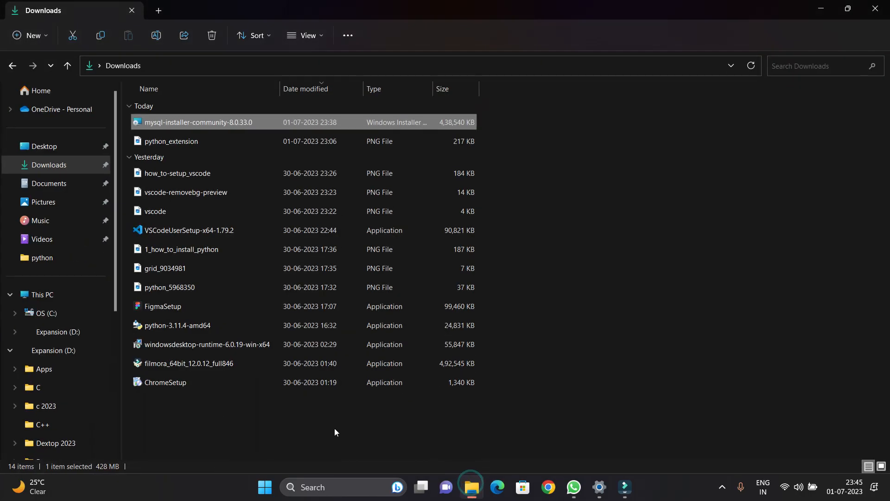
click(33, 149)
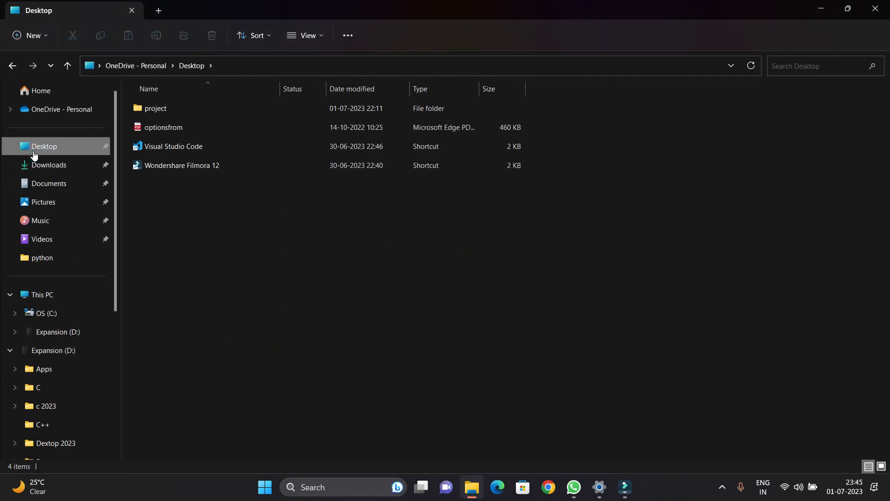
click(58, 315)
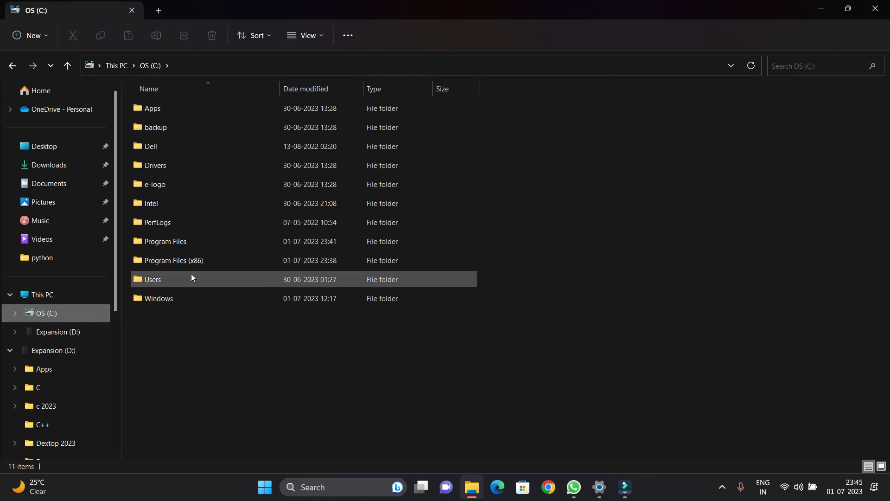
click(182, 244)
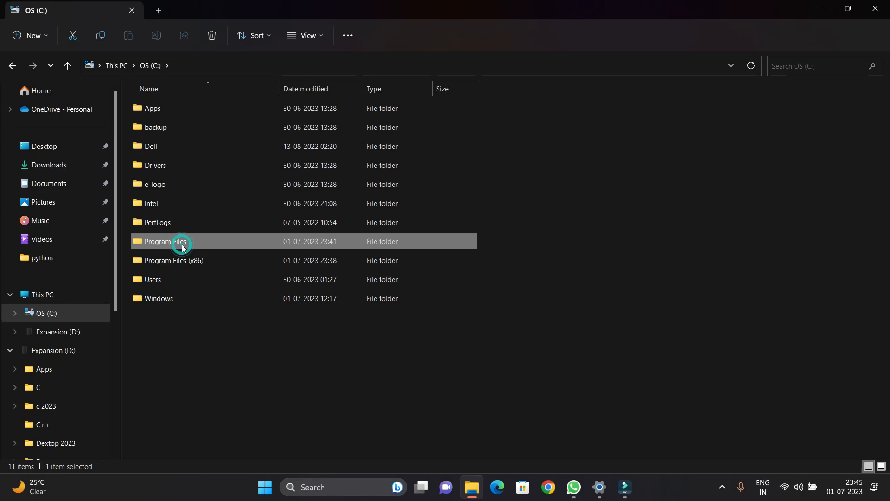
double_click(181, 244)
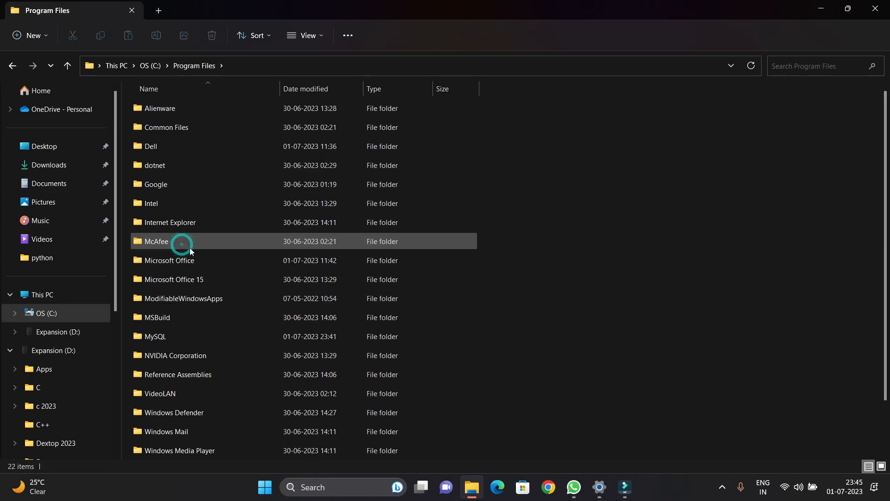
scroll(190, 250, down, 1)
double_click(199, 280)
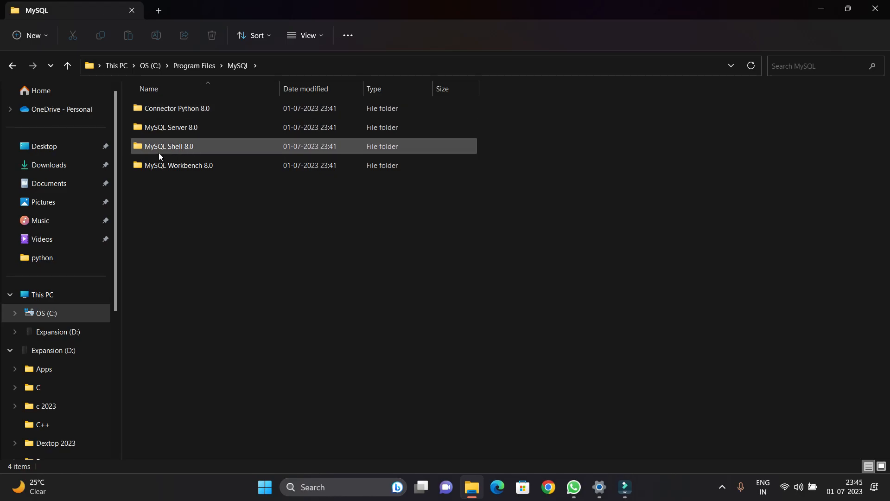
double_click(192, 130)
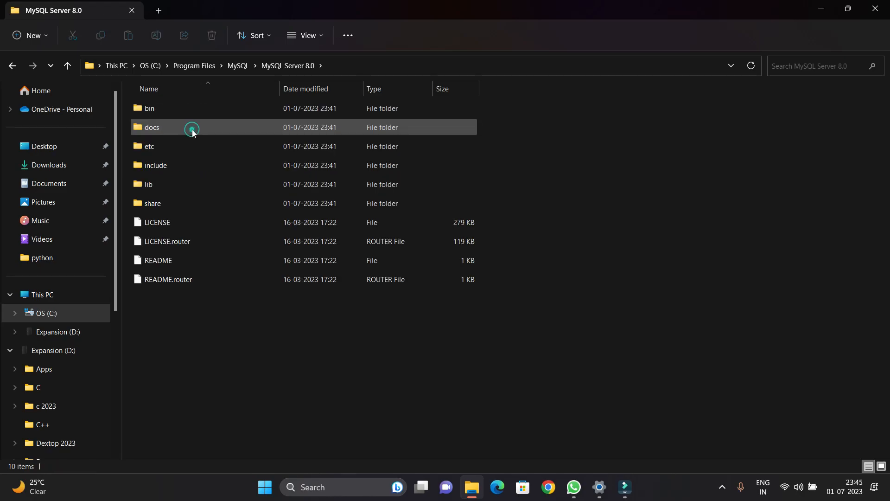
double_click(235, 105)
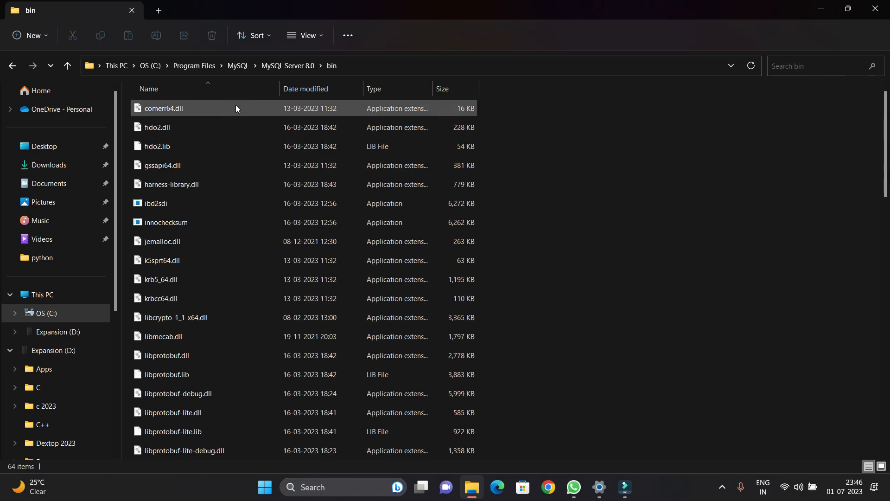
- Copy the bin folder's full path from the address bar and return to the Desktop folder
click(365, 68)
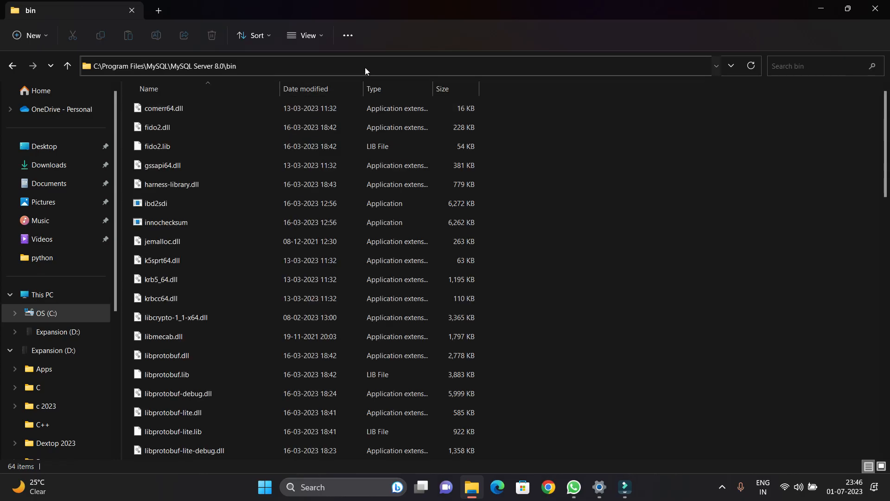
right_click(214, 70)
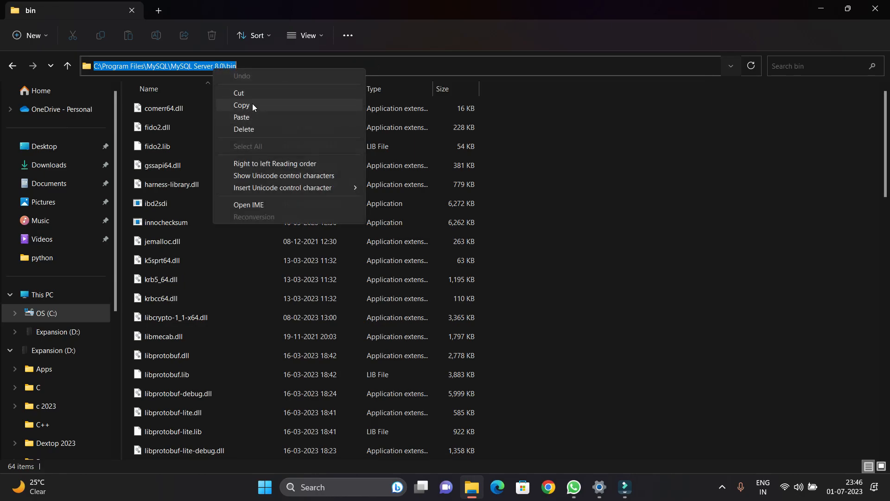
click(252, 104)
click(68, 145)
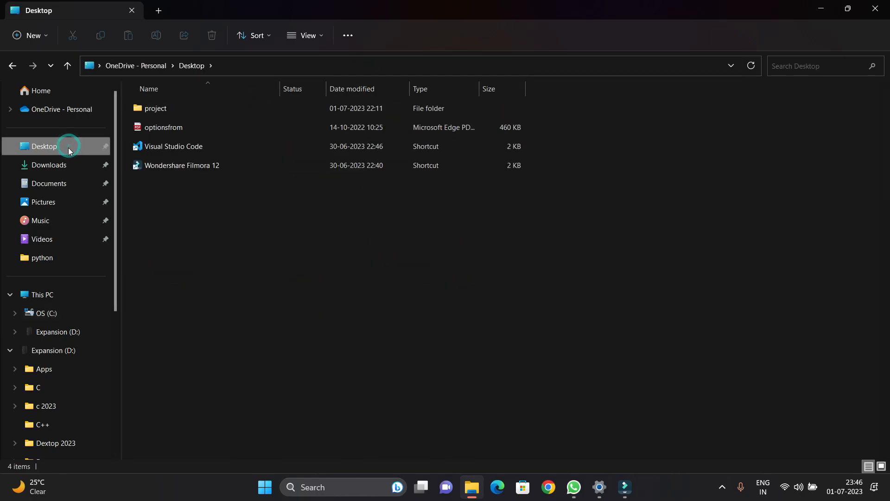
right_click(68, 147)
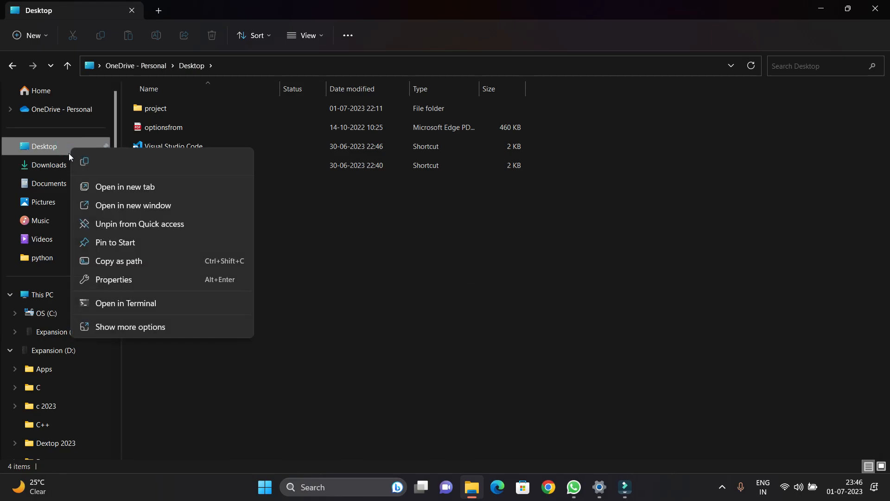
click(179, 374)
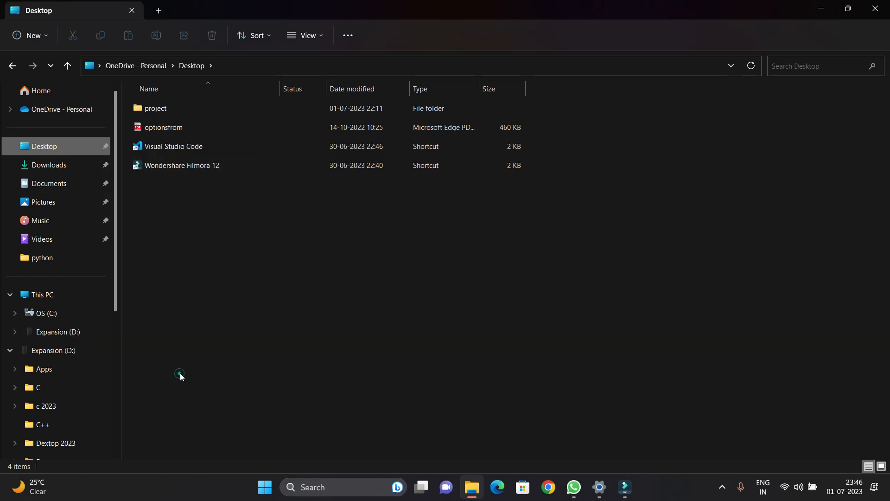
right_click(179, 372)
click(149, 377)
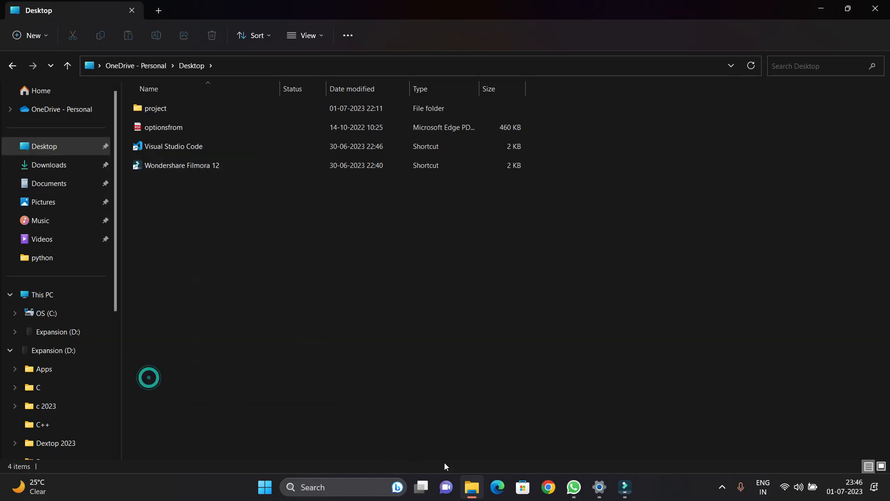
click(263, 488)
click(261, 489)
- Open Environment Variables through a 'system v' search and select the system Path variable
click(261, 489)
text(syste)
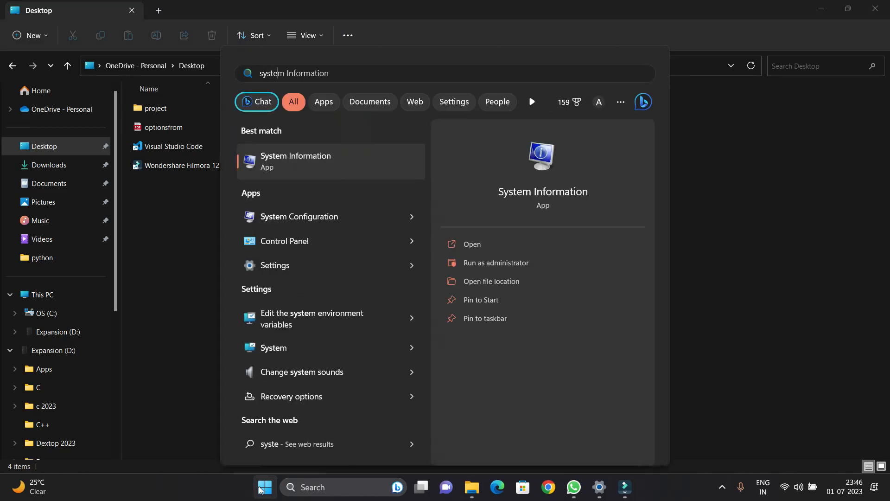
text(m v)
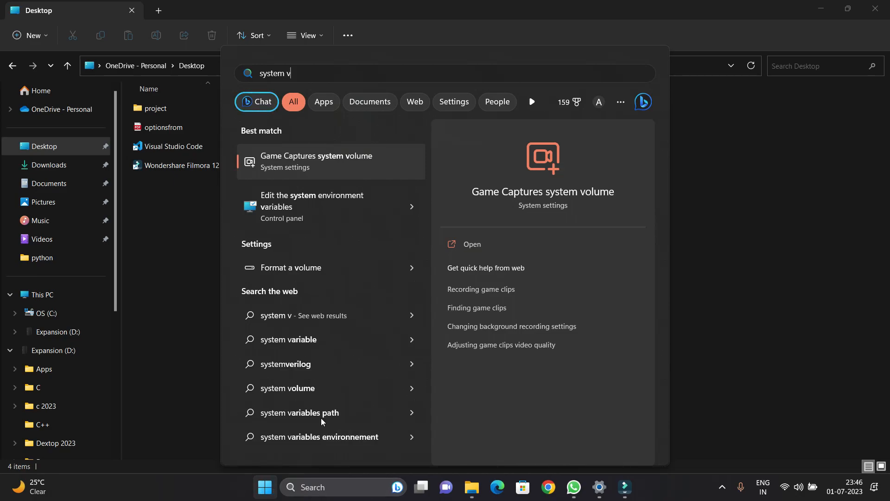
click(354, 212)
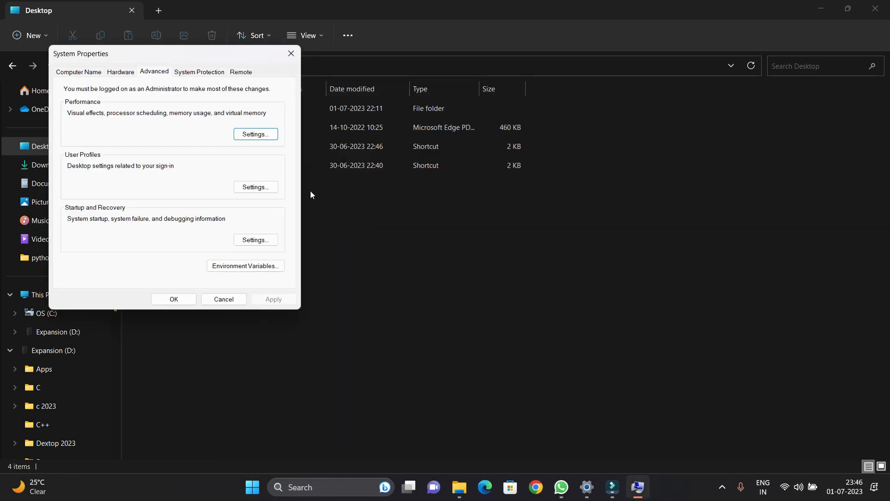
drag(197, 61, 363, 120)
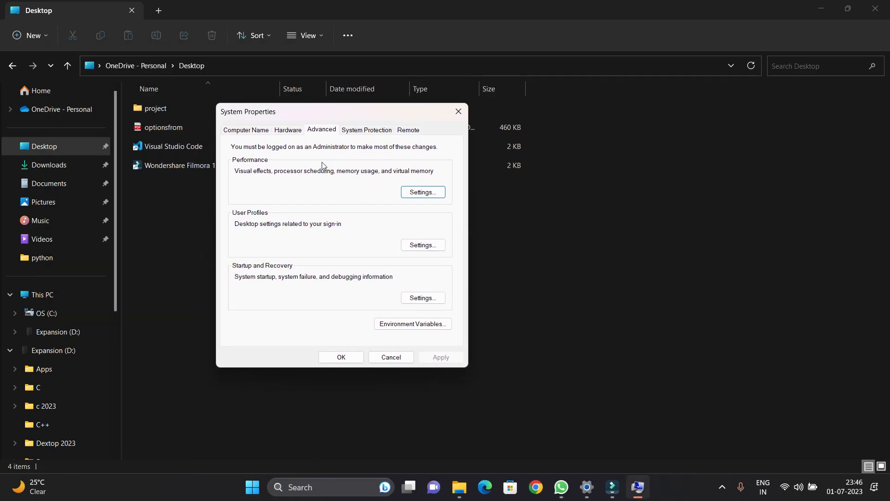
click(412, 323)
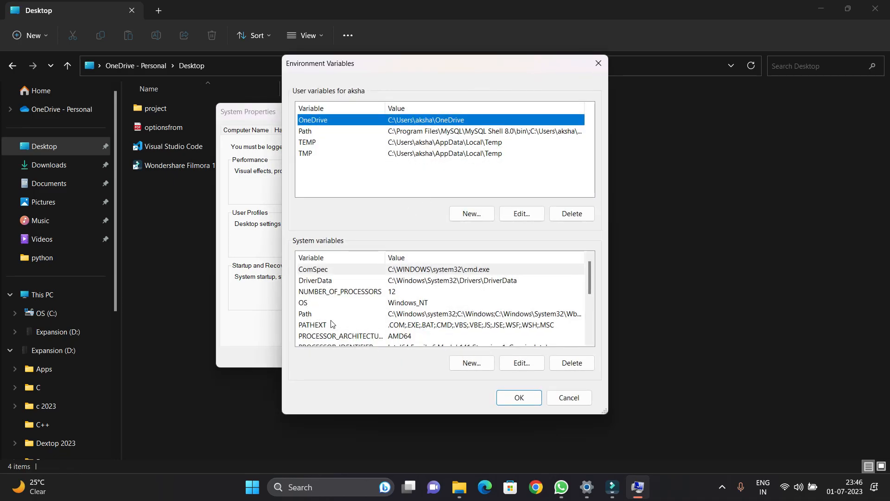
scroll(331, 324, down, 1)
click(310, 281)
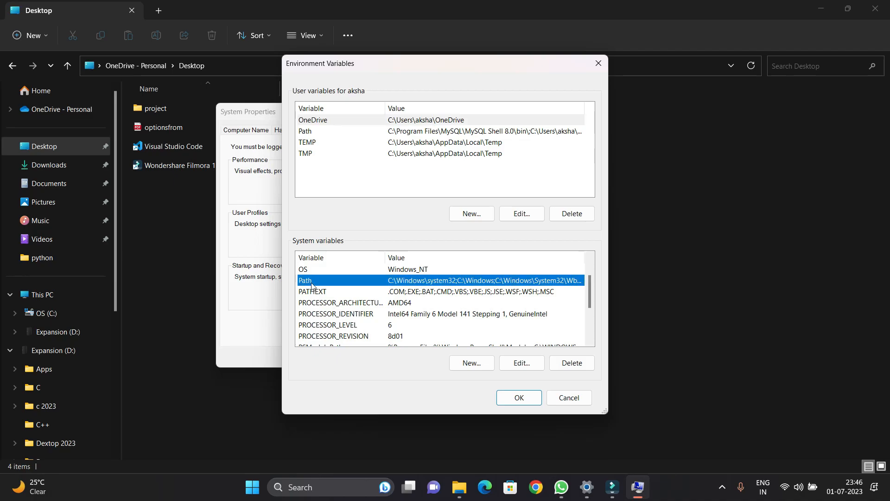
- Add the copied MySQL Server 8.0 bin path as a new Path entry and save all dialogs
click(465, 364)
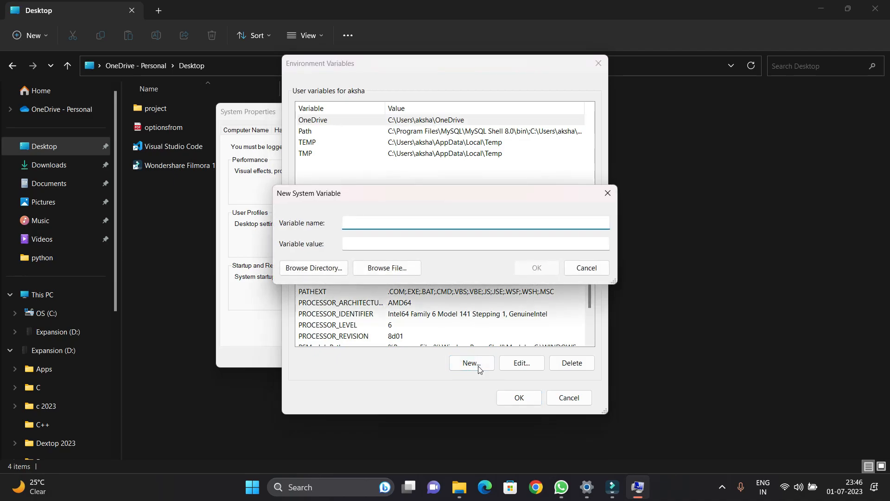
click(607, 194)
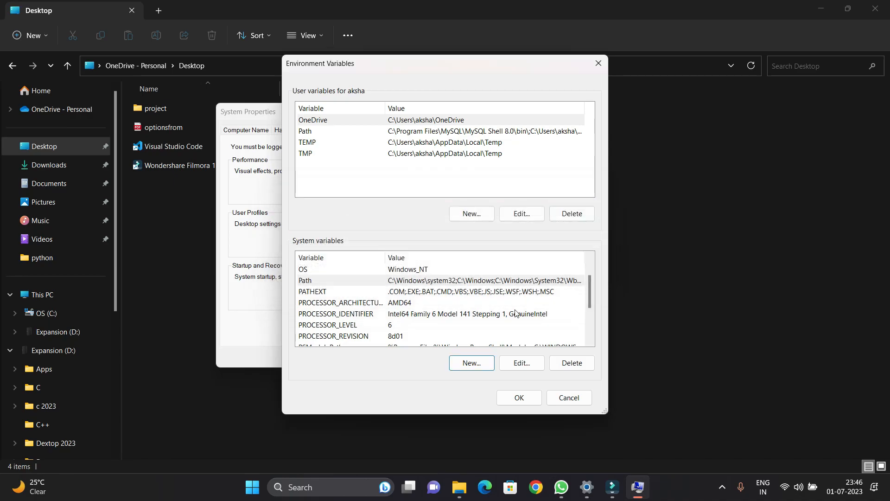
click(516, 366)
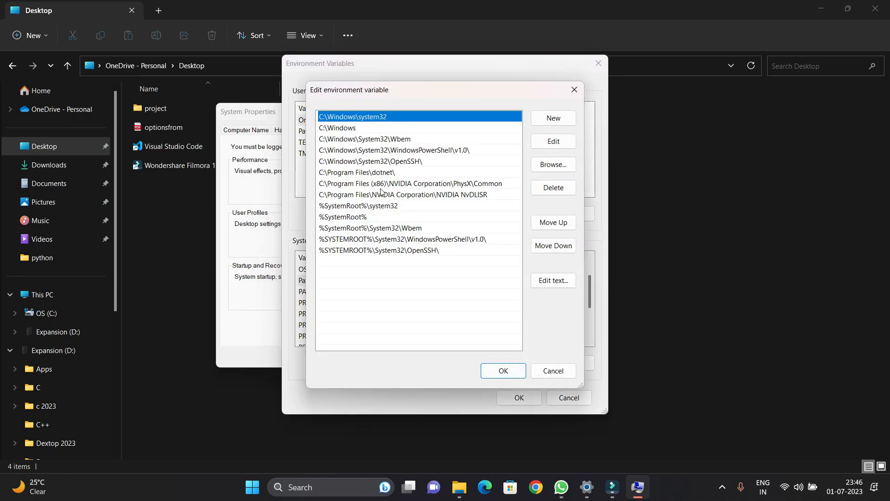
click(553, 118)
key(ctrl+v)
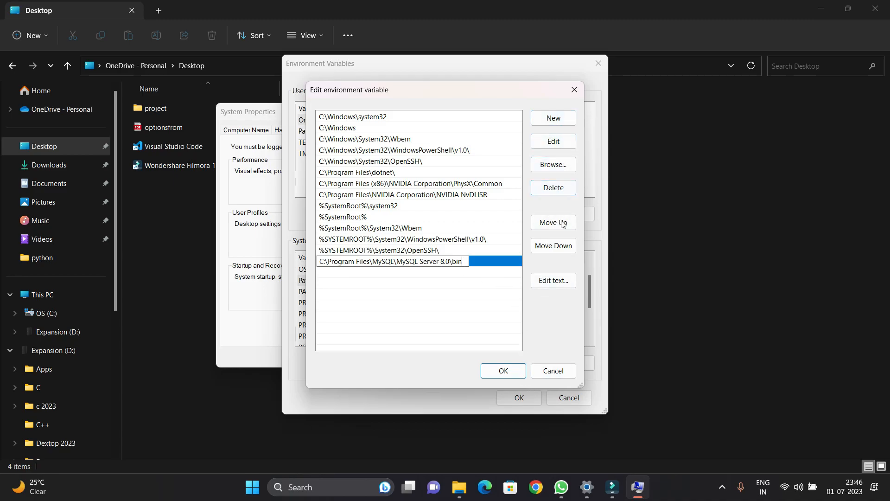
click(508, 377)
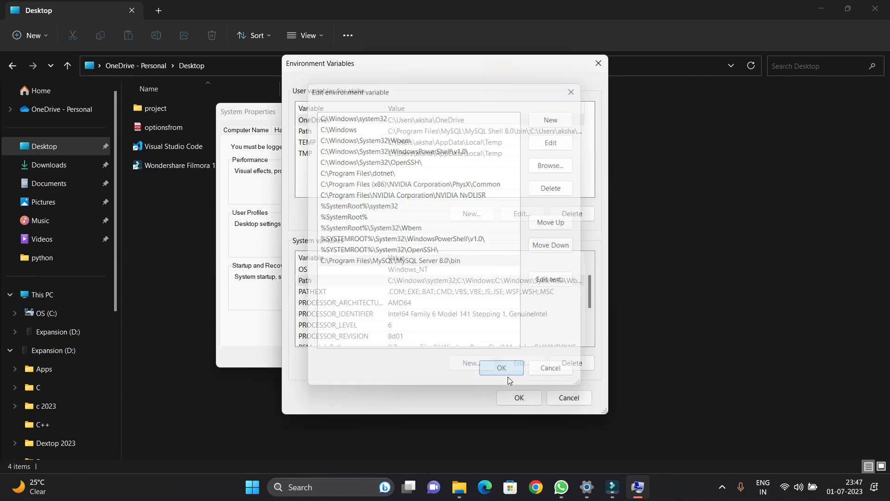
click(507, 401)
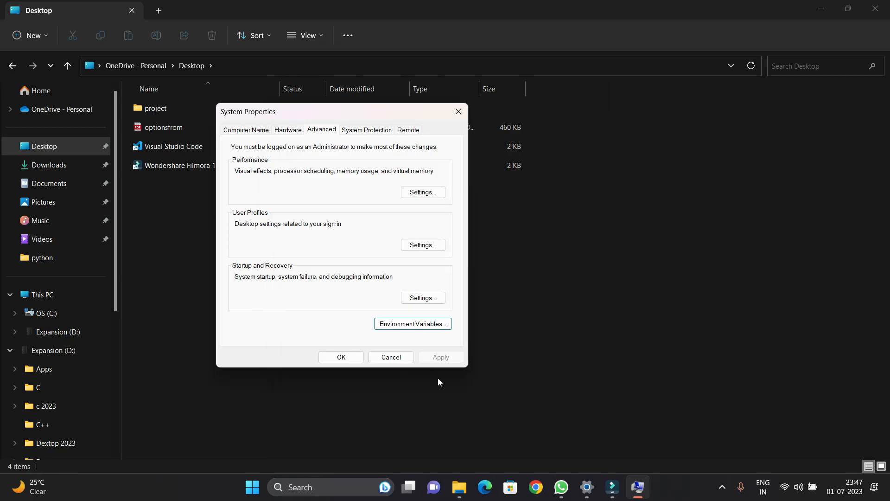
click(342, 357)
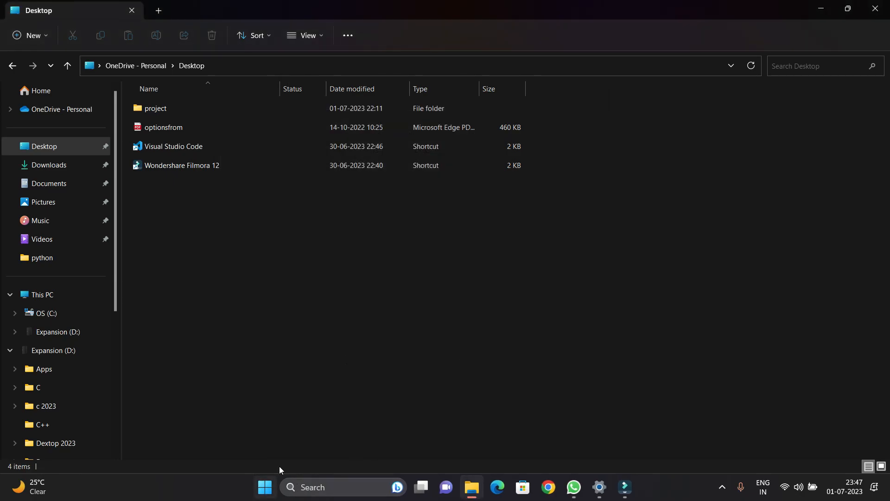
- Open Command Prompt and run mysql --version, confirming Ver 8.0.33
click(472, 487)
click(258, 490)
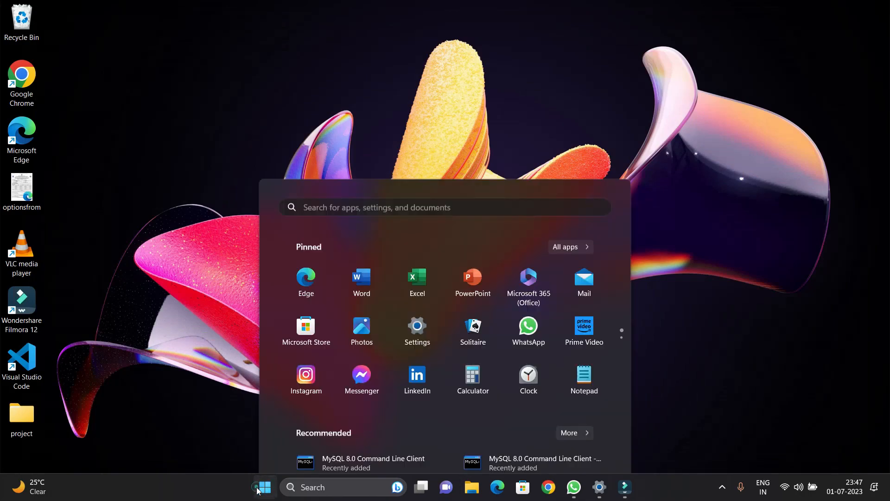
text(cmd)
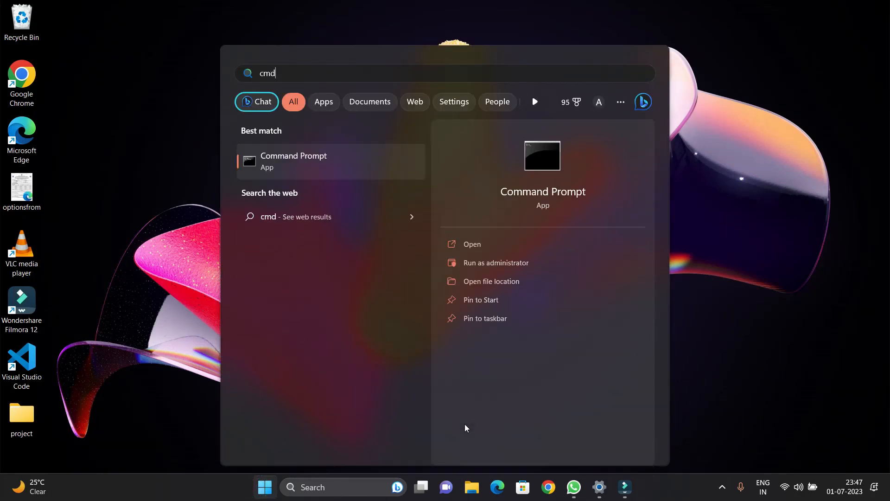
key(Return)
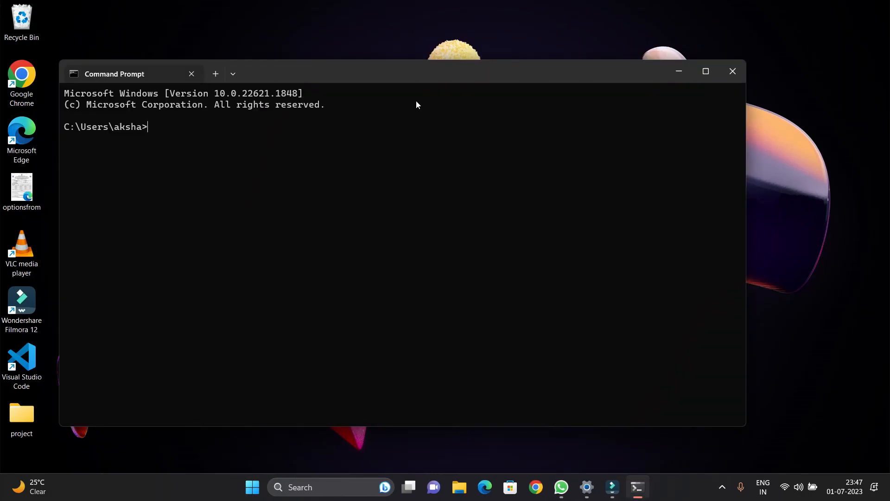
drag(416, 75, 470, 71)
scroll(426, 179, up, 5)
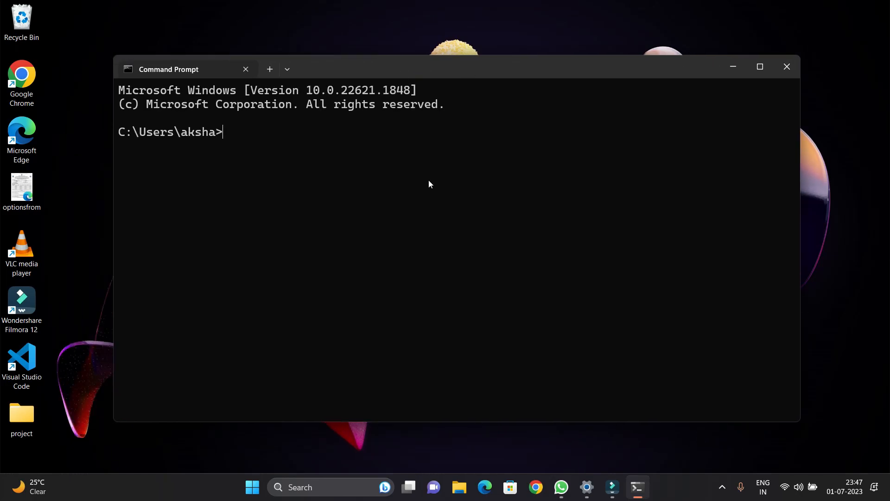
scroll(425, 179, down, 3)
scroll(425, 180, up, 2)
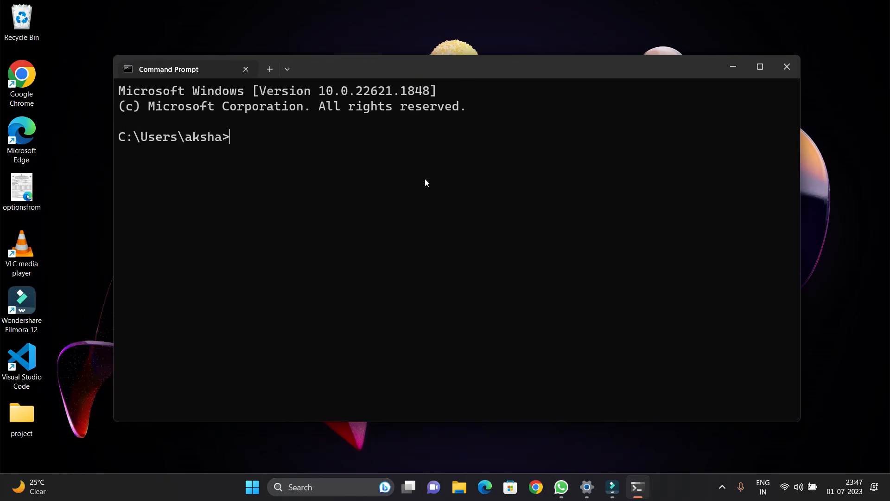
text(mysql --version)
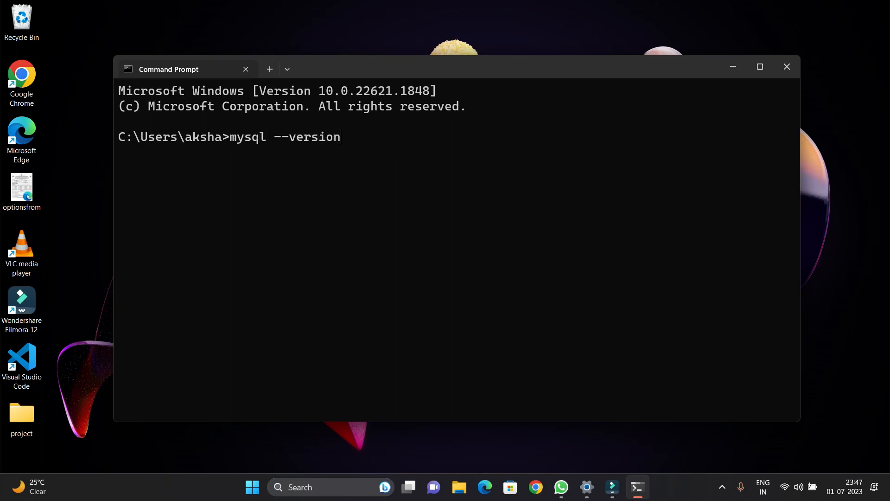
key(Return)
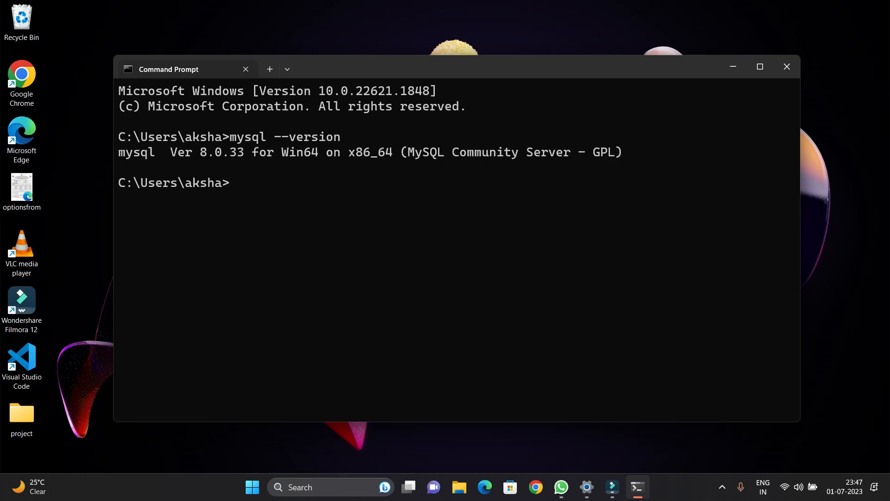
triple_click(229, 152)
click(251, 181)
- Log in to MySQL as root with mysql -u root -p and the root password
text(mysql -u root )
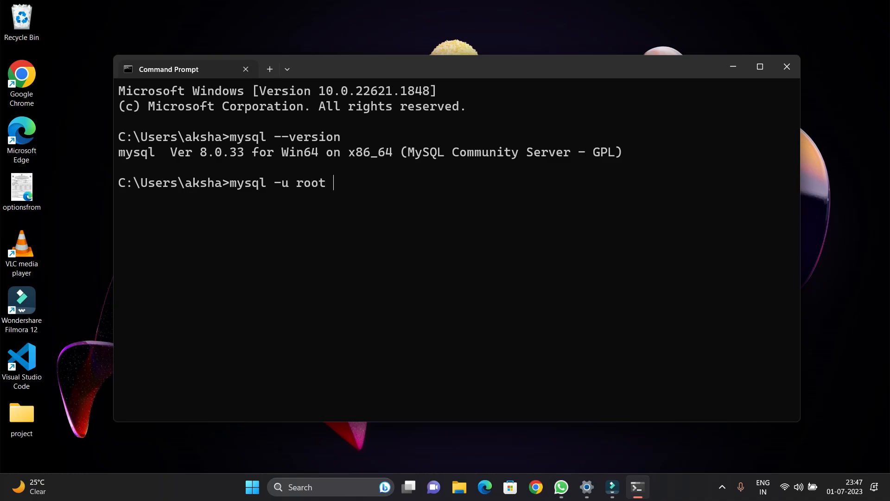
text(-p)
key(Return)
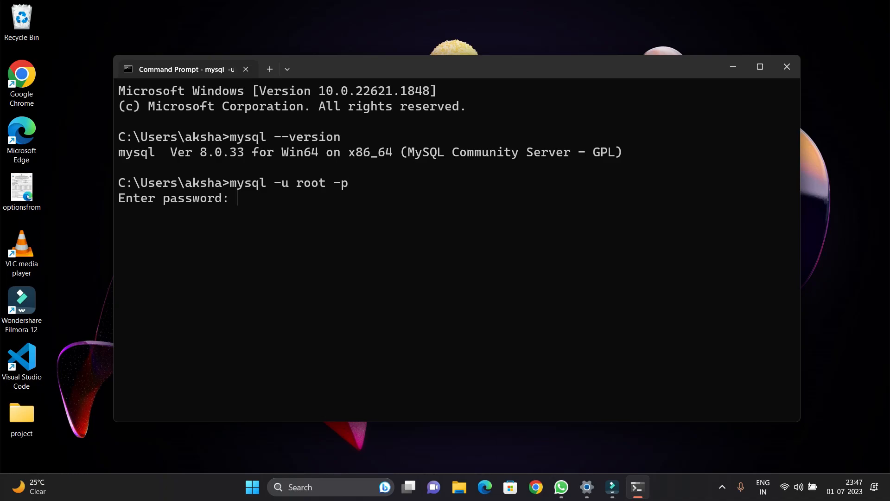
text(**************)
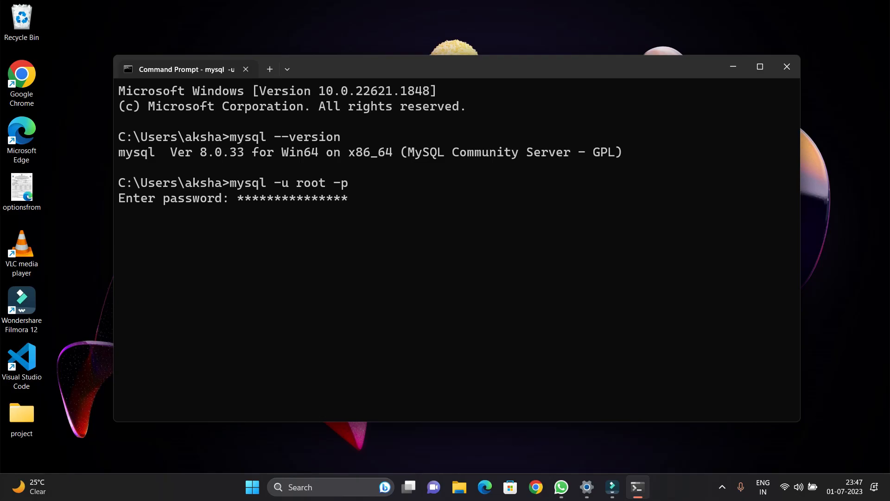
key(Return)
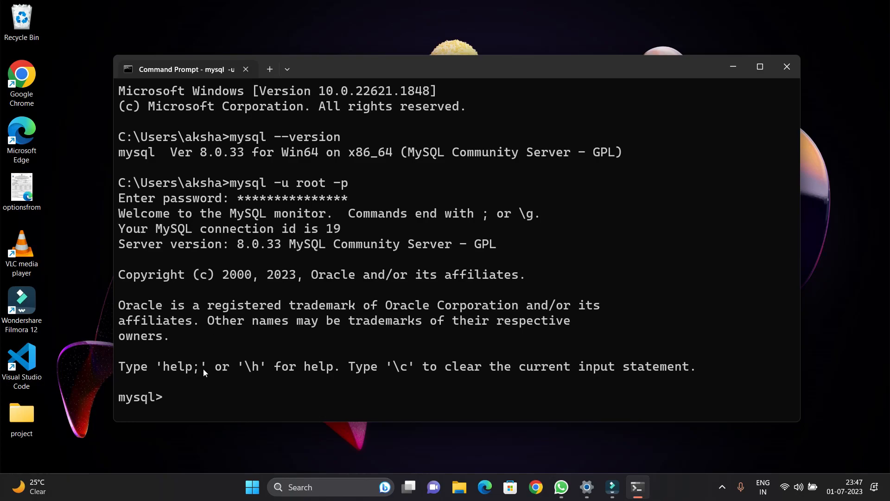
- List the databases with show databases; and switch to the world database with use world;
text(show databases;)
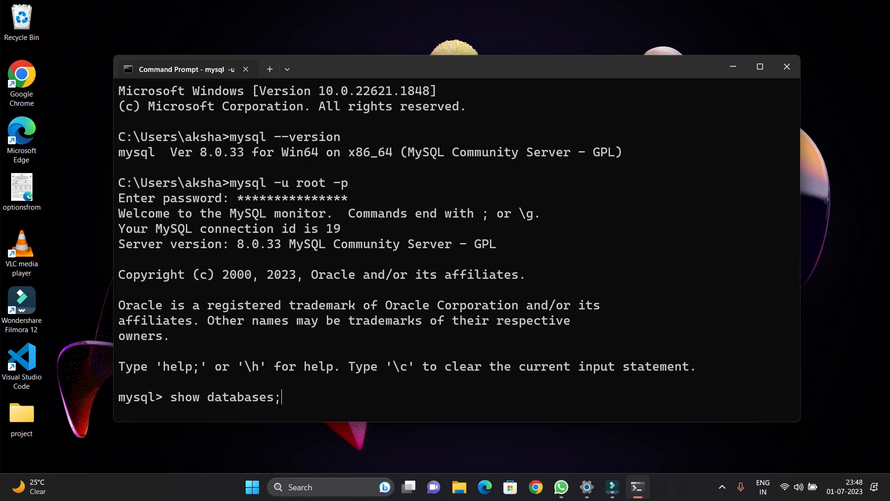
key(Return)
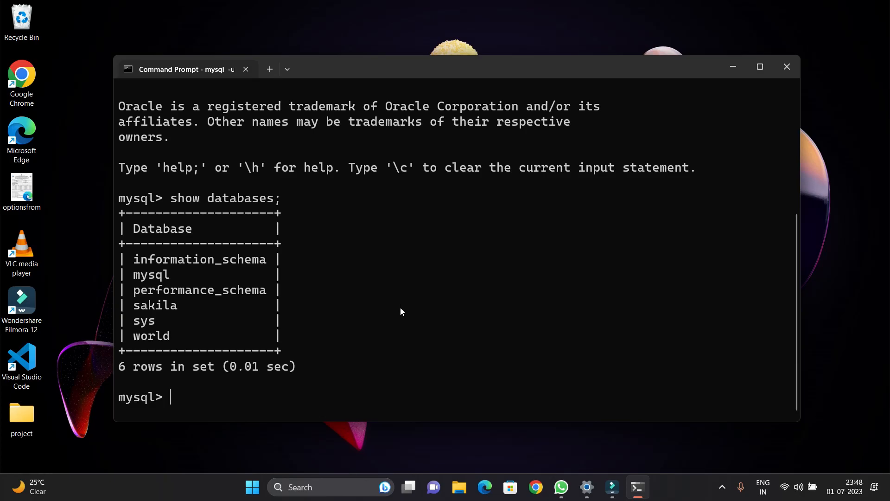
text(use)
double_click(154, 335)
key(super+c)
click(155, 334)
right_click(236, 376)
text(;)
key(Return)
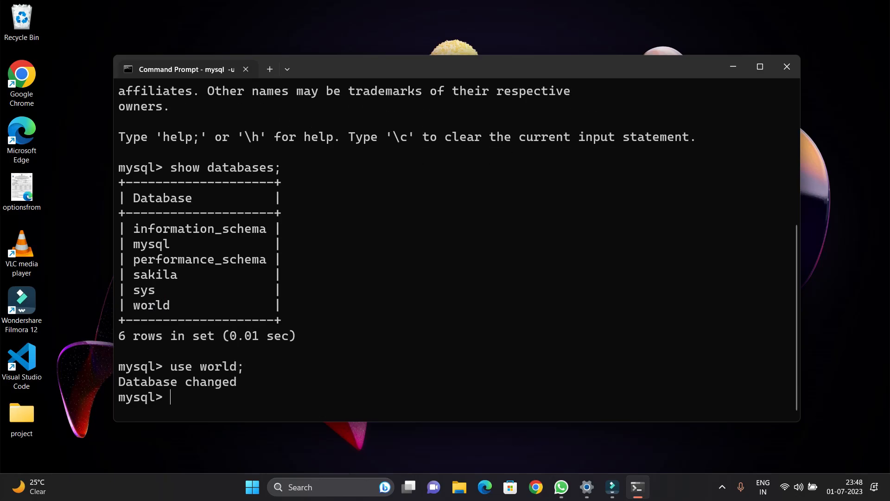
- List world's tables and run select * from country; to show all 239 rows
text(show tables;)
key(Return)
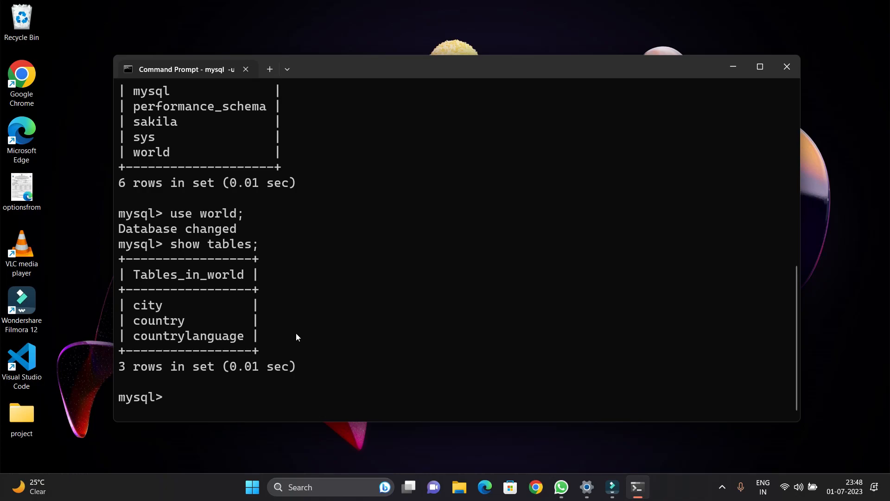
text(sle)
key(BackSpace)
key(BackSpace)
text(elect * from)
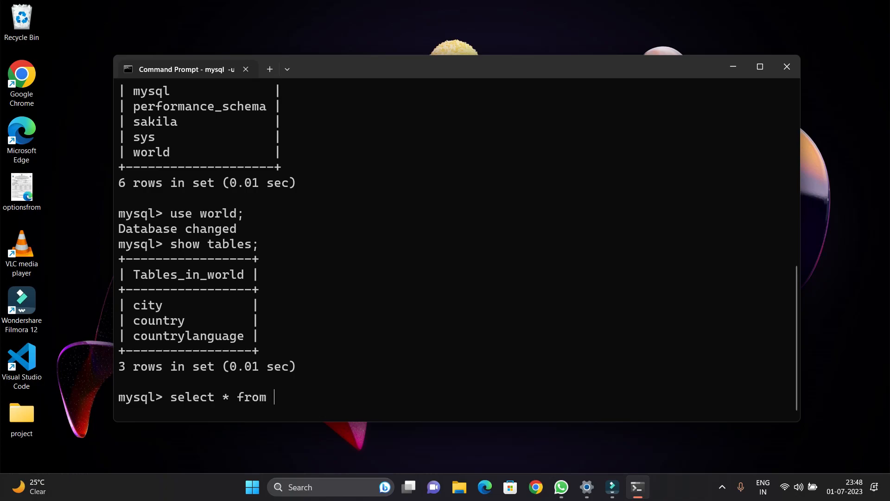
double_click(165, 322)
key(super+c)
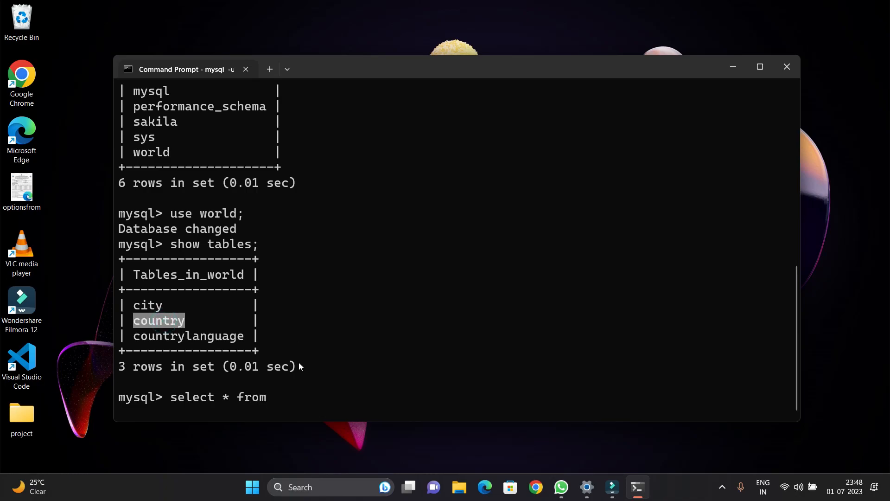
right_click(172, 330)
right_click(279, 379)
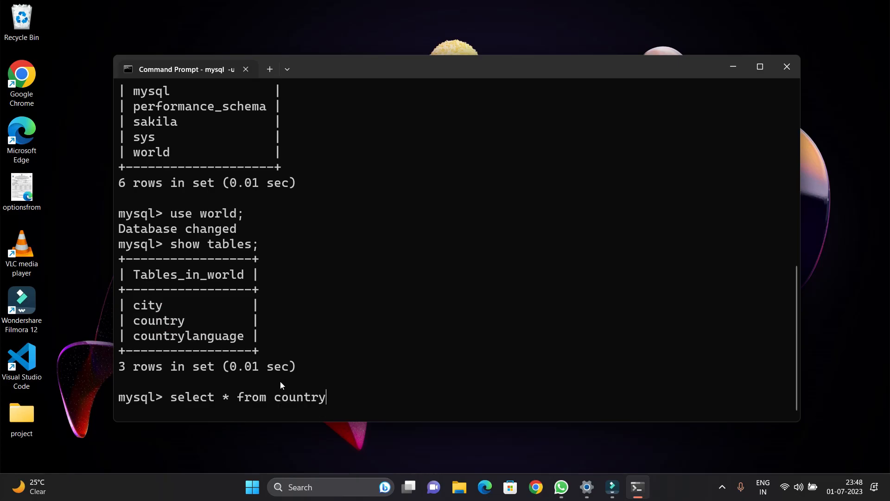
text(;)
key(Return)
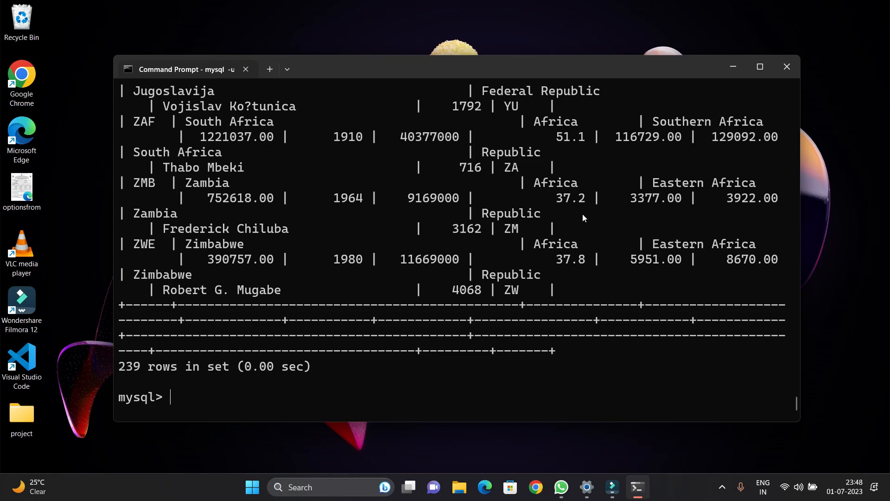
- Review the country results, exit the MySQL monitor, and close the Command Prompt window
scroll(536, 249, down, 10)
scroll(519, 268, up, 20)
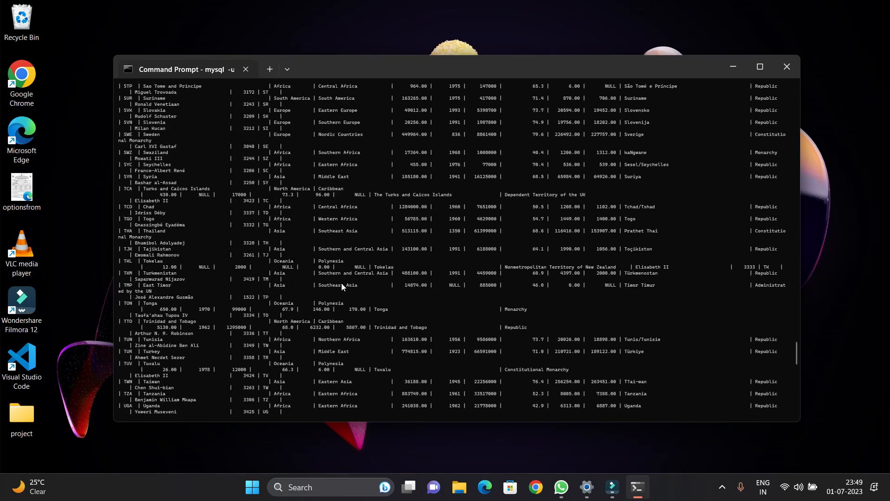
scroll(318, 269, up, 15)
scroll(319, 269, down, 5)
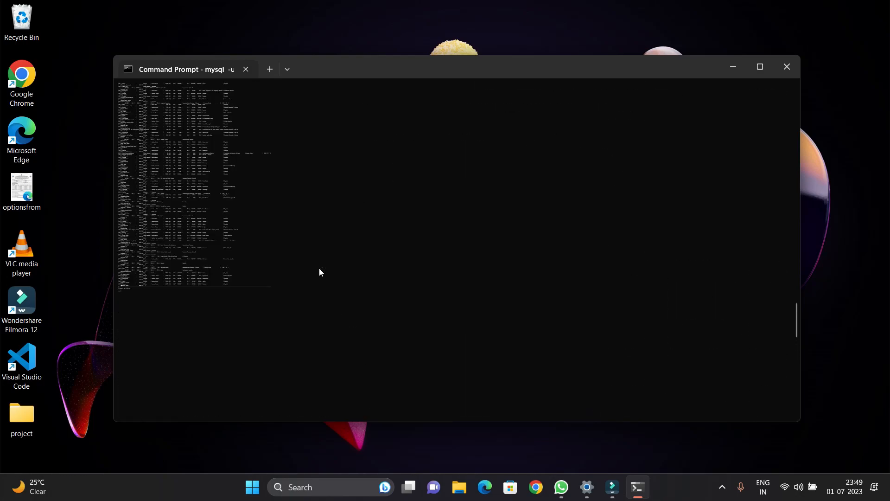
scroll(319, 268, up, 8)
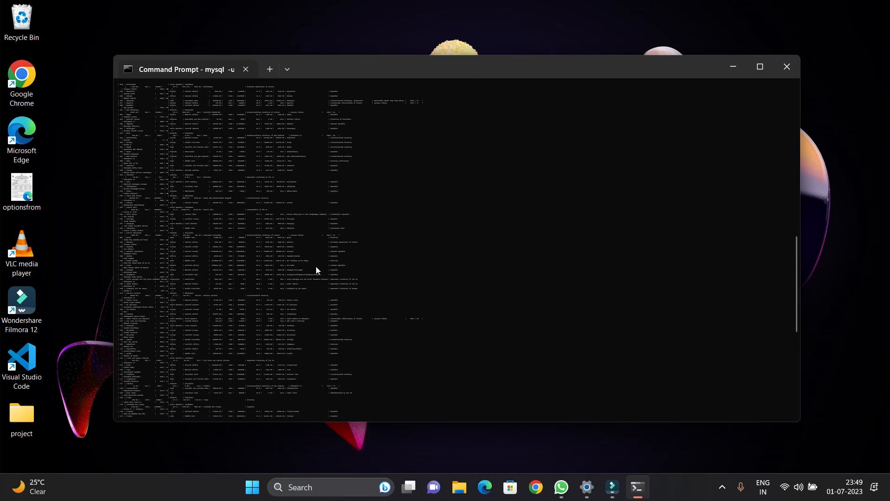
scroll(316, 266, up, 5)
scroll(316, 266, down, 15)
scroll(315, 266, down, 20)
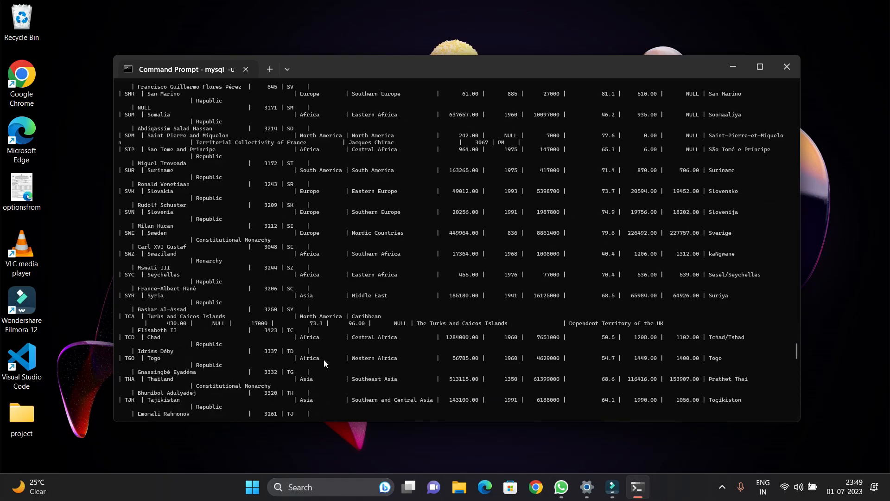
scroll(324, 360, down, 20)
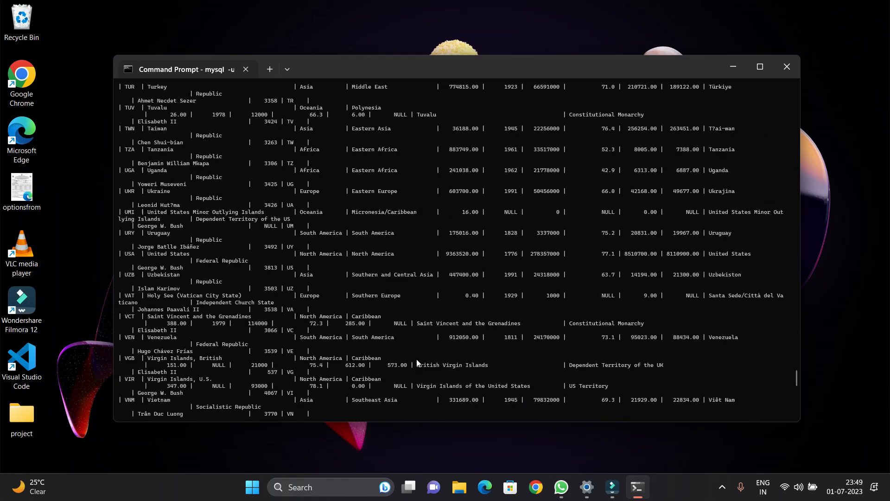
scroll(408, 365, down, 10)
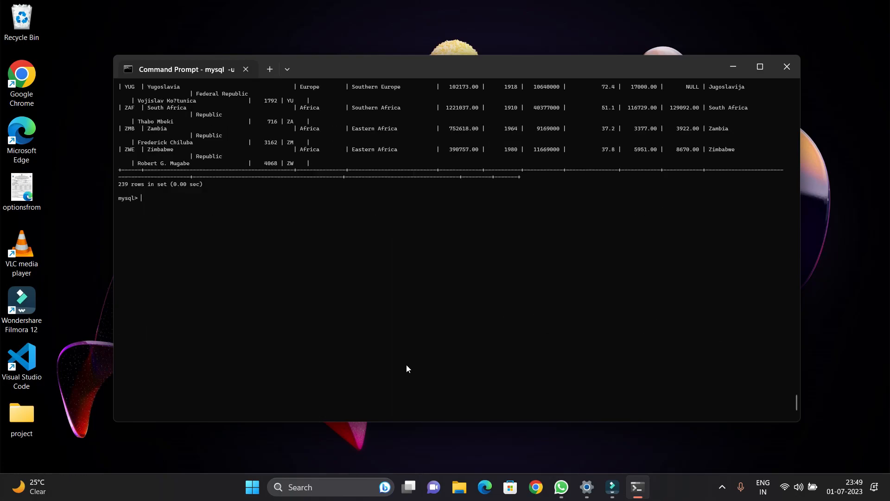
text(xit)
key(Return)
scroll(361, 294, up, 1)
scroll(362, 294, up, 4)
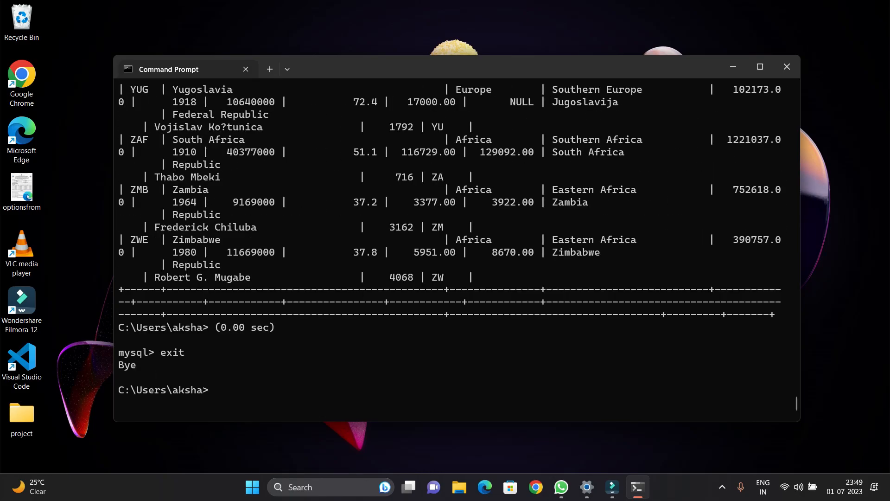
click(786, 67)
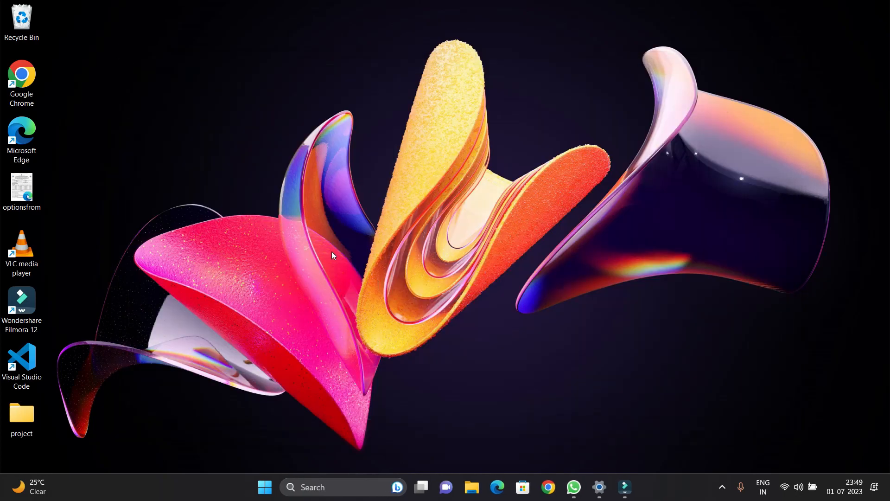